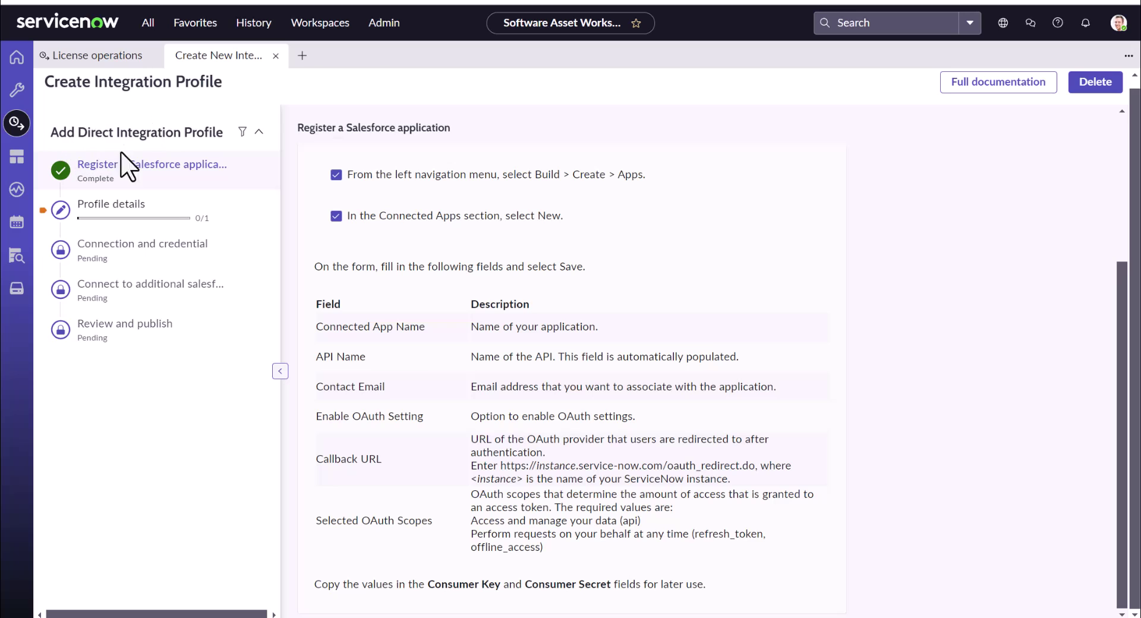
- Review the instructions of the Register a Salesforce application task, down to the connected app fields and required OAuth scopes
{"action": "scroll", "coordinate": [122, 250], "scroll_direction": "up", "scroll_amount": 1}
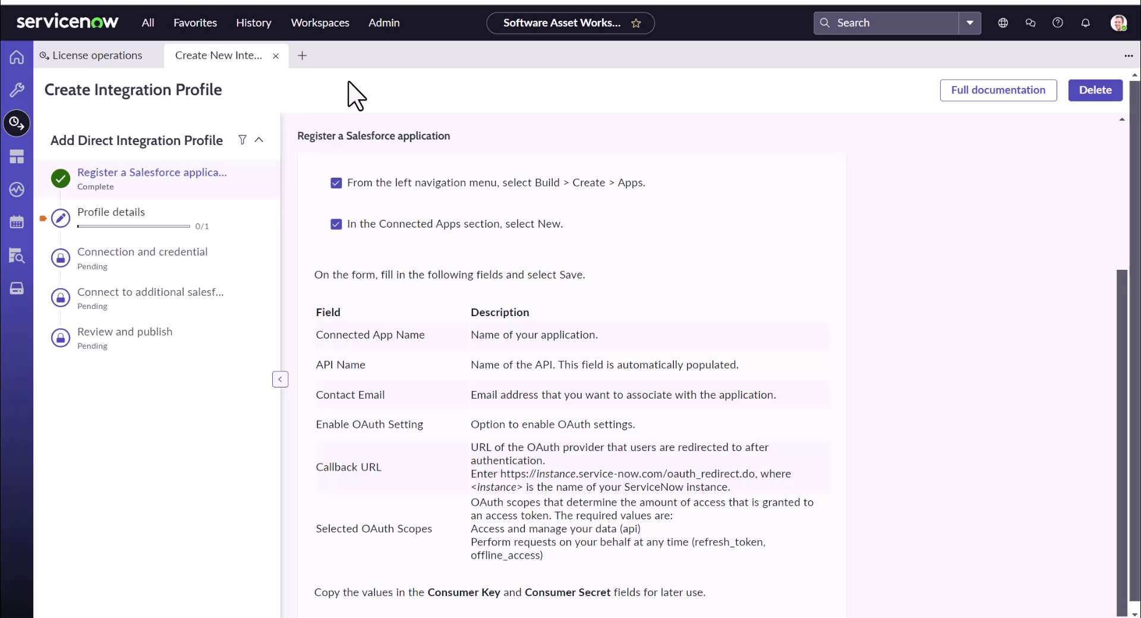
{"action": "left_click", "coordinate": [131, 180]}
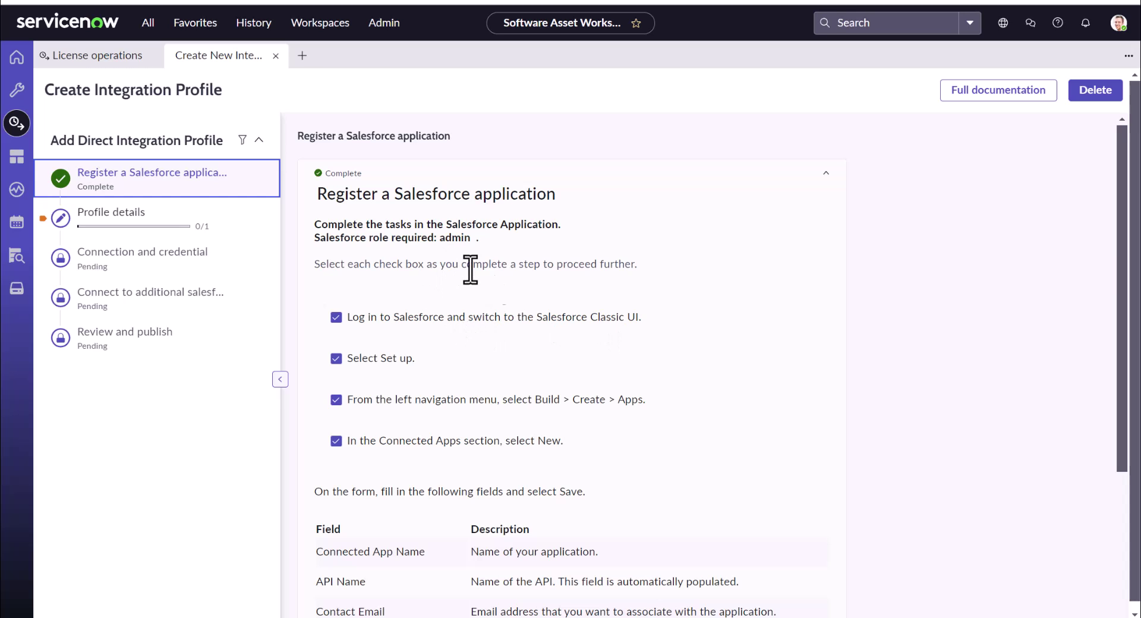
{"action": "scroll", "coordinate": [681, 315], "scroll_direction": "down", "scroll_amount": 3}
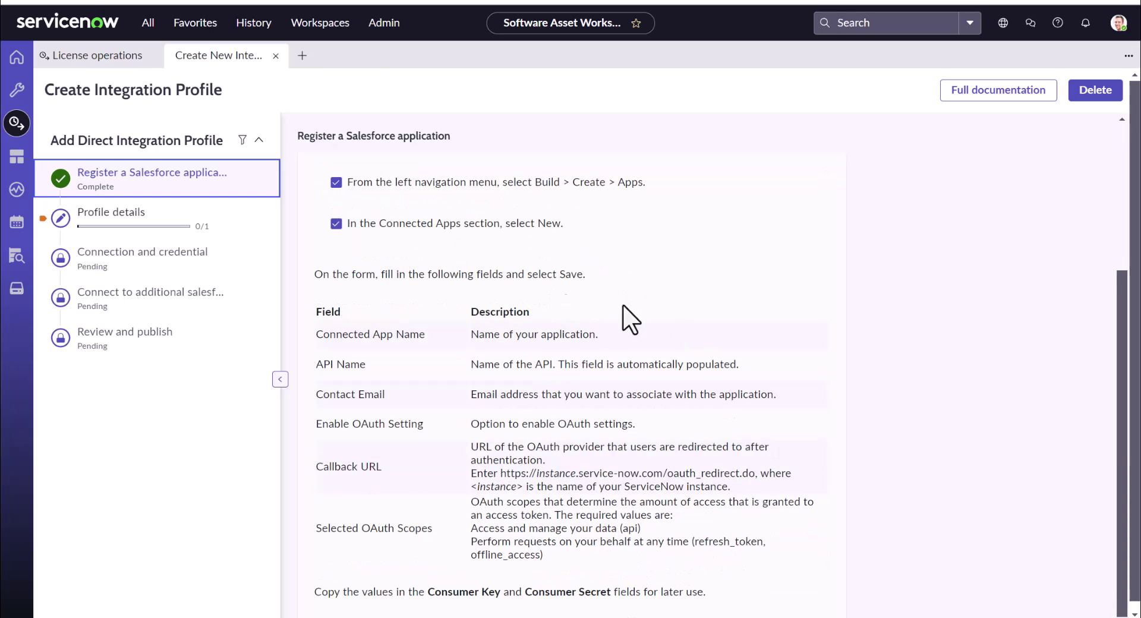
- In the Profile details task, set the display name to SalesforceCRMProfile and mark the task complete
{"action": "left_click", "coordinate": [106, 215]}
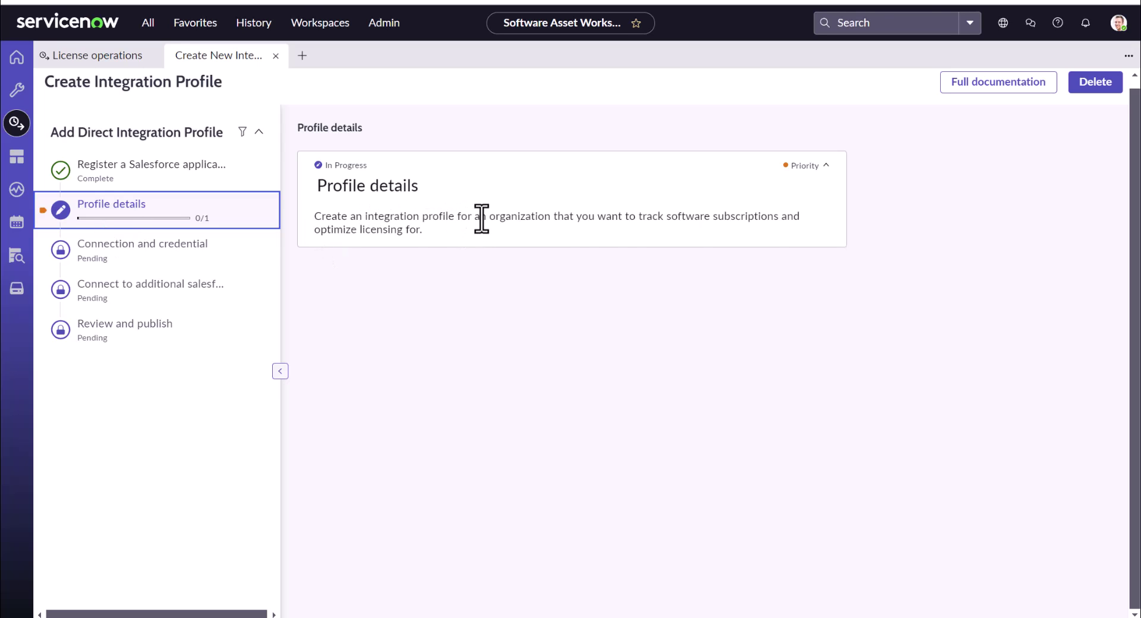
{"action": "key", "text": "ctrl+plus"}
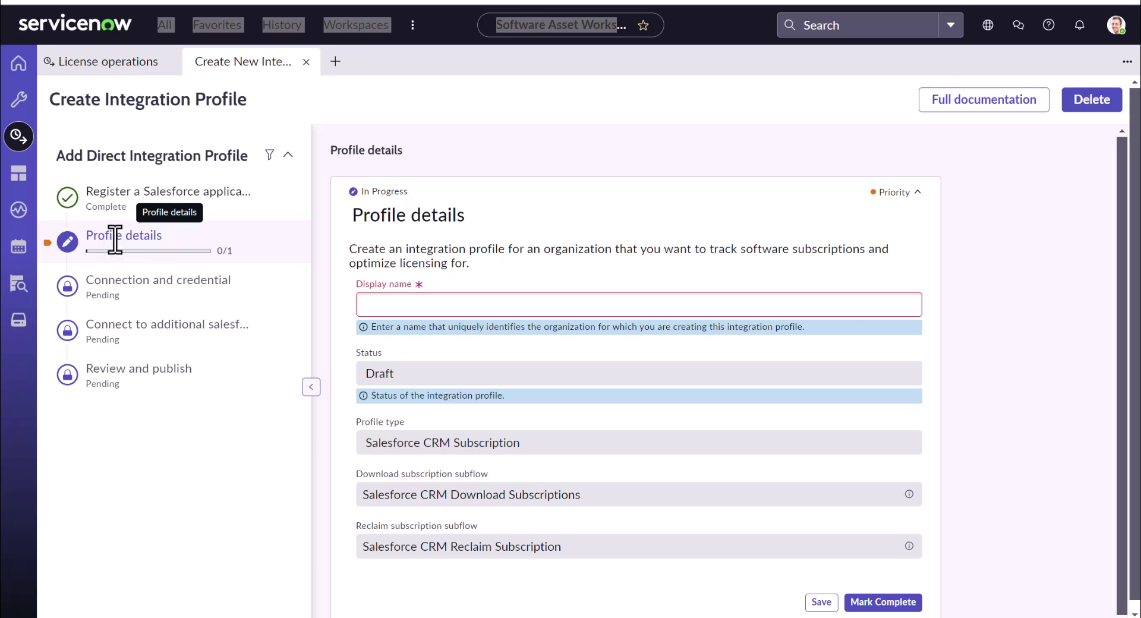
{"action": "left_click", "coordinate": [412, 303]}
{"action": "type", "text": "SalesforceCRMProfile"}
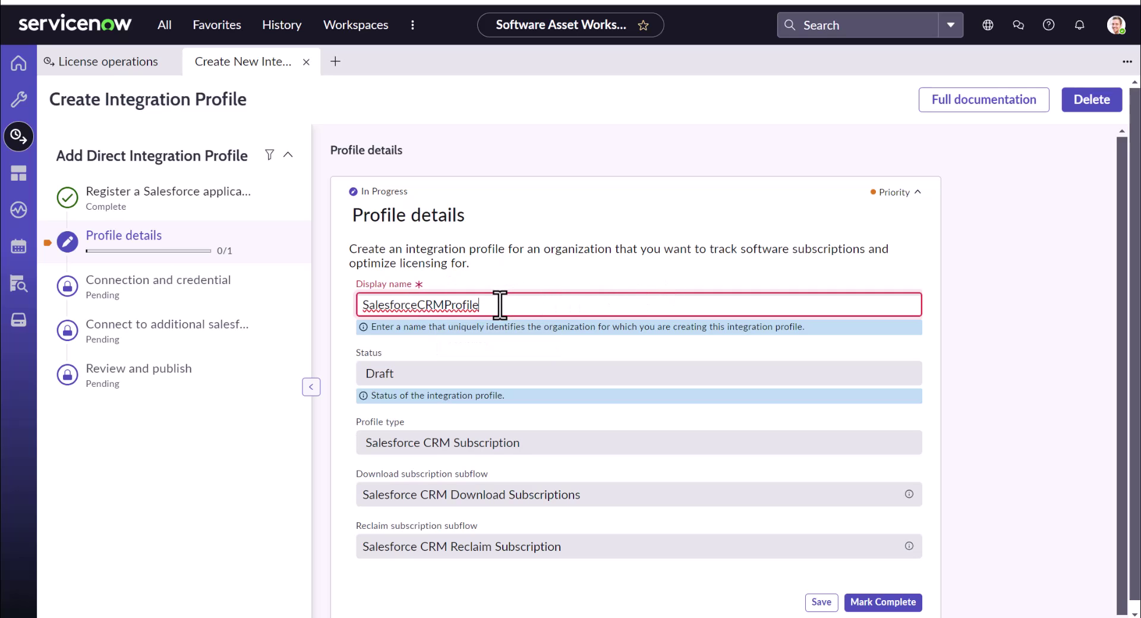
{"action": "left_click", "coordinate": [1004, 317]}
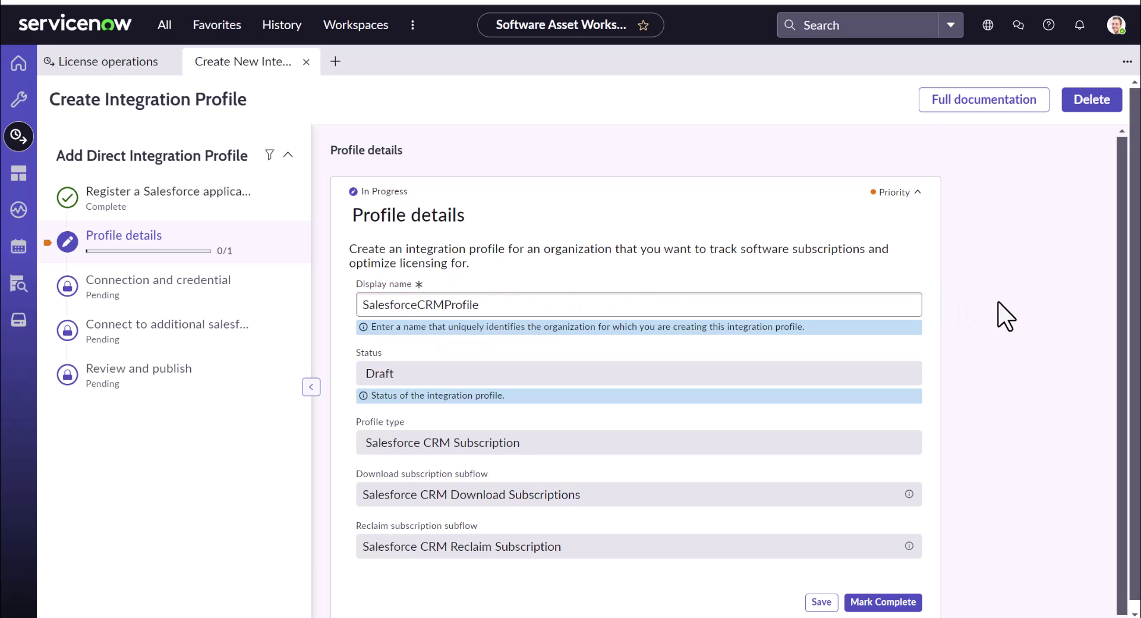
{"action": "left_click", "coordinate": [883, 598]}
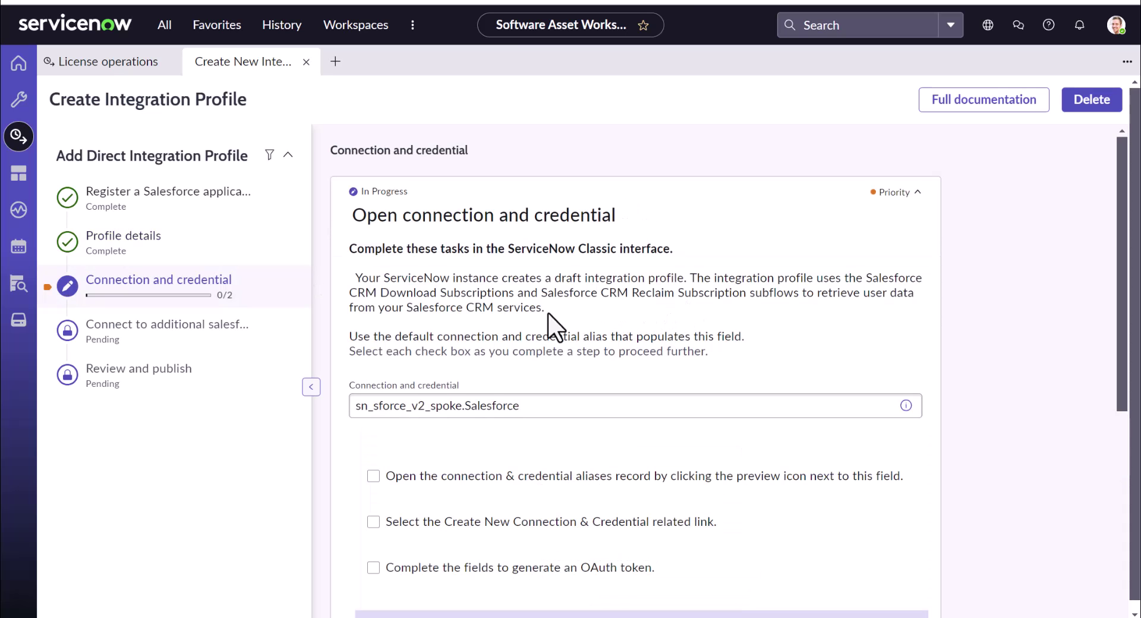
- Read the connection instructions, open the sn_sforce_v2_spoke.Salesforce alias record and start creating a new connection and credential from it
{"action": "scroll", "coordinate": [425, 287], "scroll_direction": "down", "scroll_amount": 2}
{"action": "scroll", "coordinate": [399, 267], "scroll_direction": "up", "scroll_amount": 2}
{"action": "left_click_drag", "start_coordinate": [349, 249], "coordinate": [675, 262]}
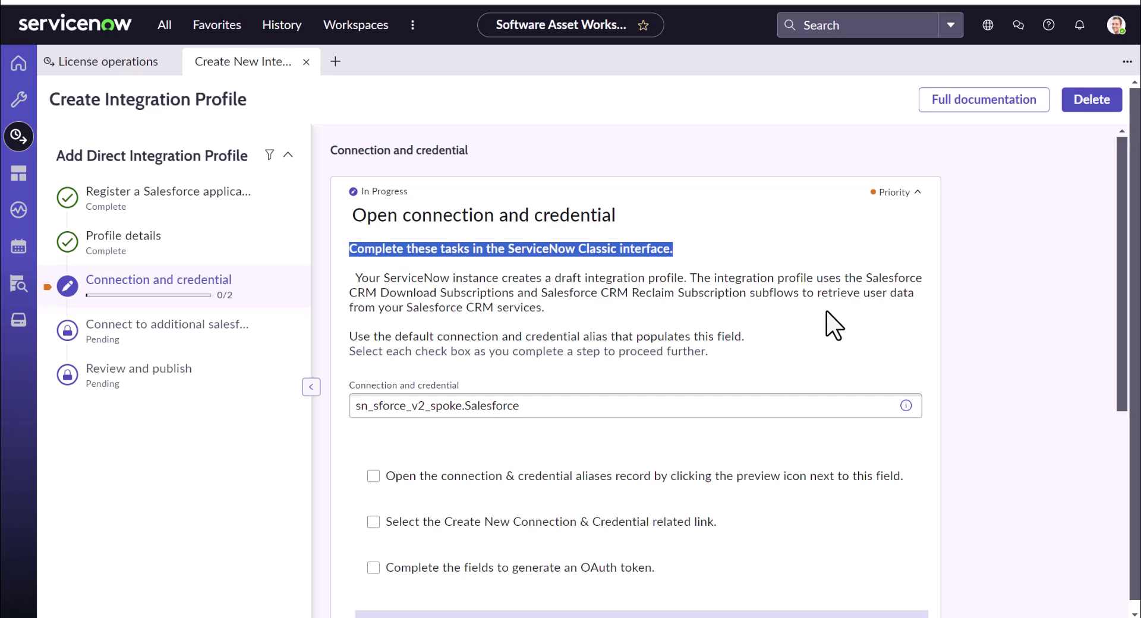
{"action": "left_click_drag", "start_coordinate": [357, 295], "coordinate": [743, 296]}
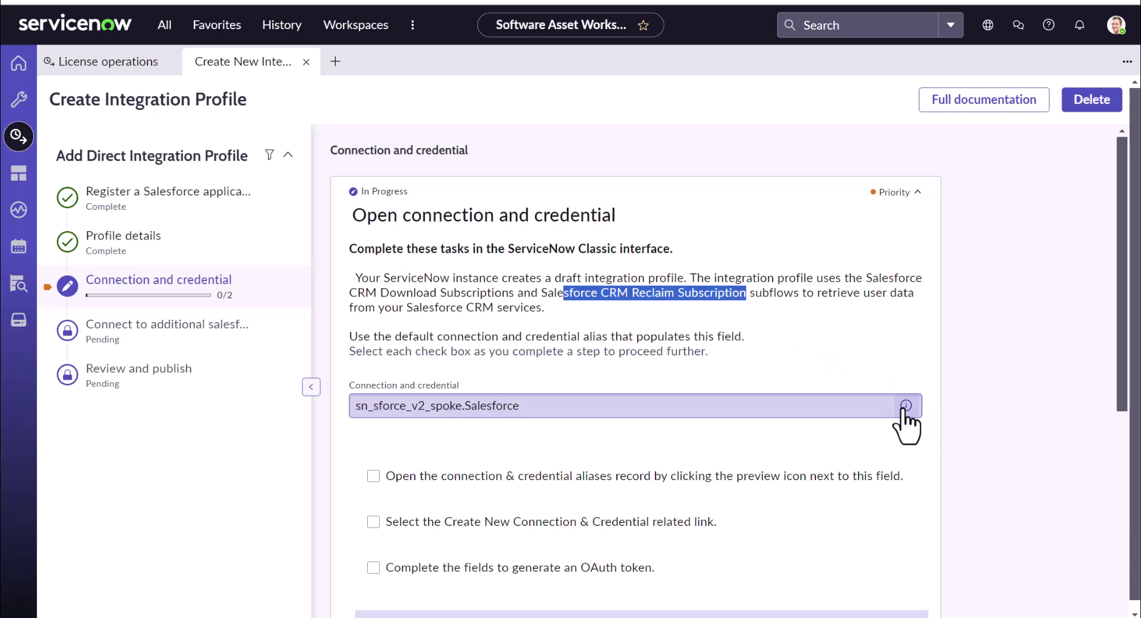
{"action": "scroll", "coordinate": [842, 432], "scroll_direction": "down", "scroll_amount": 3}
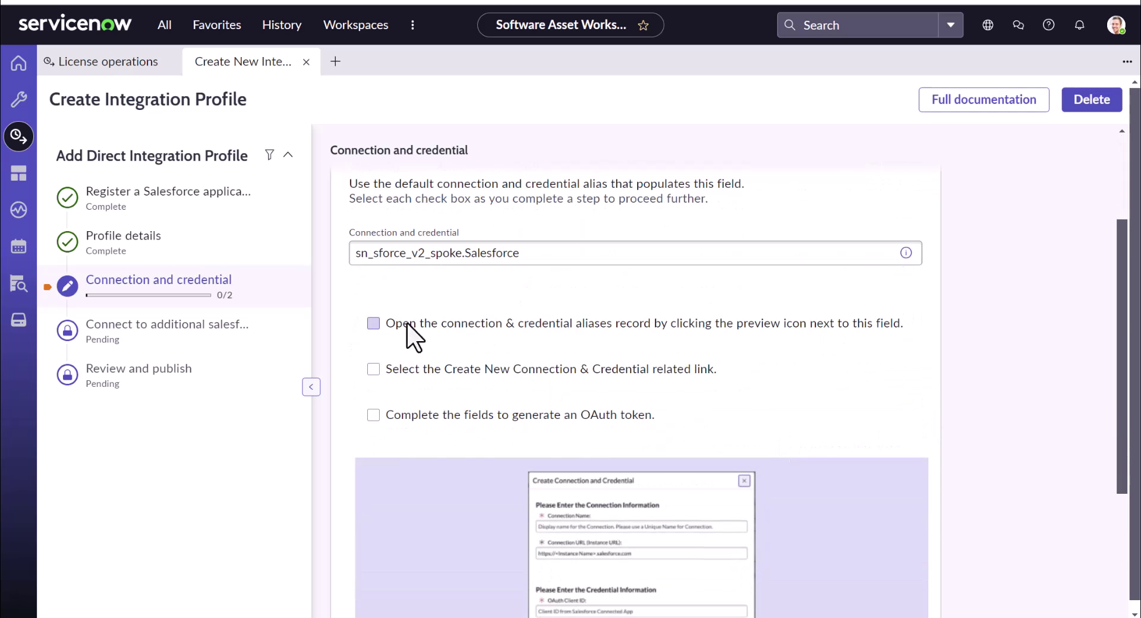
{"action": "left_click", "coordinate": [905, 252]}
{"action": "left_click", "coordinate": [772, 453]}
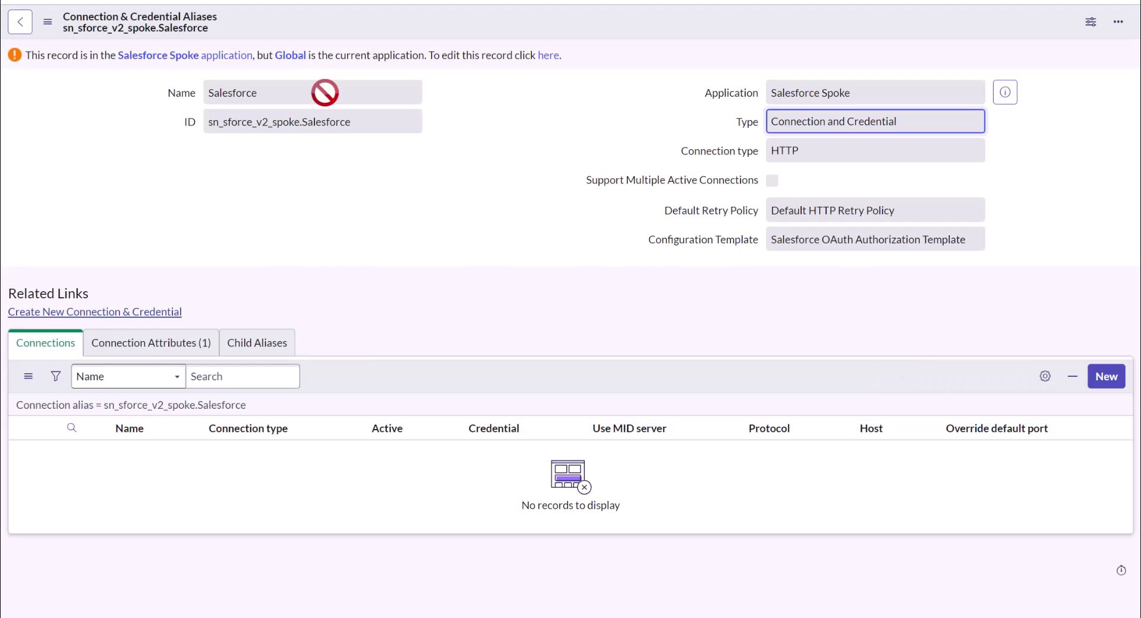
{"action": "left_click", "coordinate": [548, 54]}
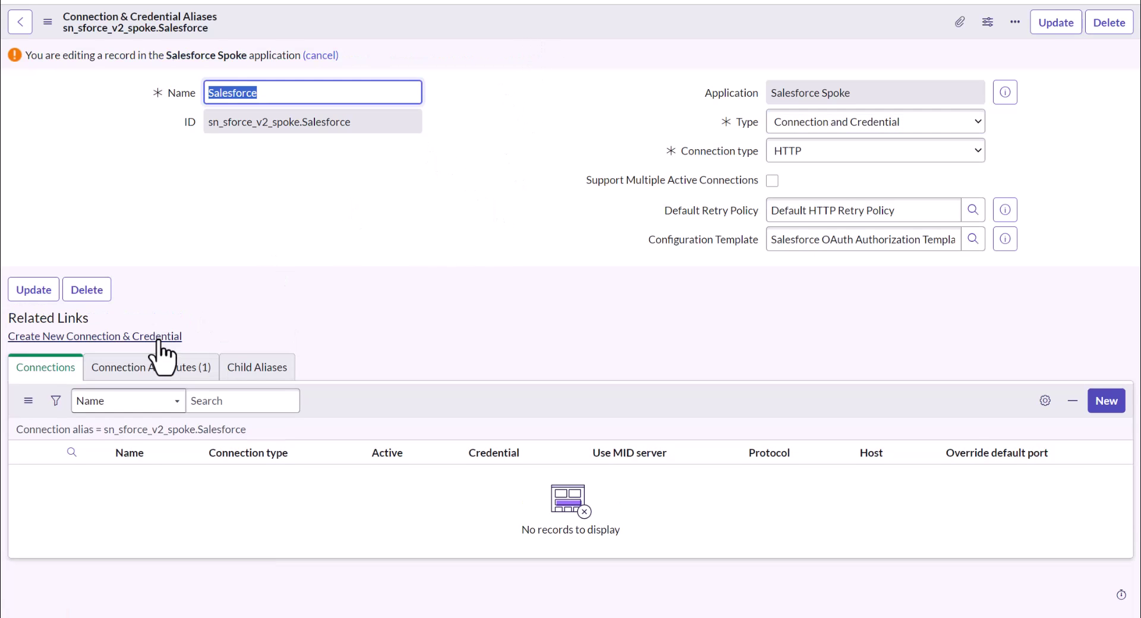
{"action": "left_click", "coordinate": [158, 341]}
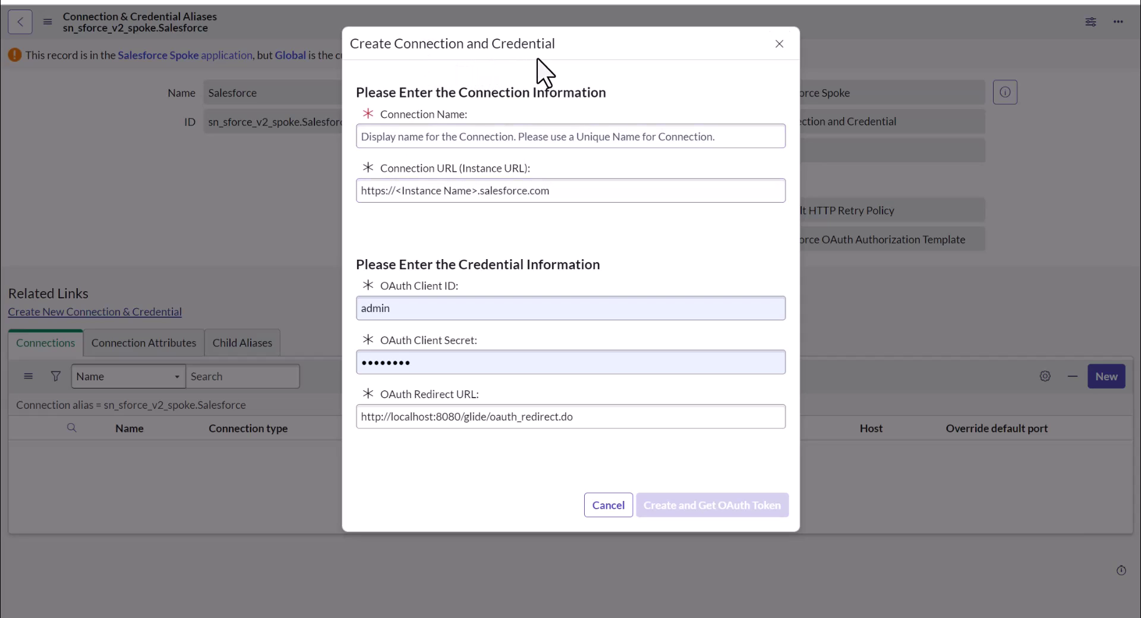
- Name the connection SalesforceCRM and replace the placeholder connection URL with the Salesforce instance's lightning.force.com address
{"action": "left_click", "coordinate": [484, 138]}
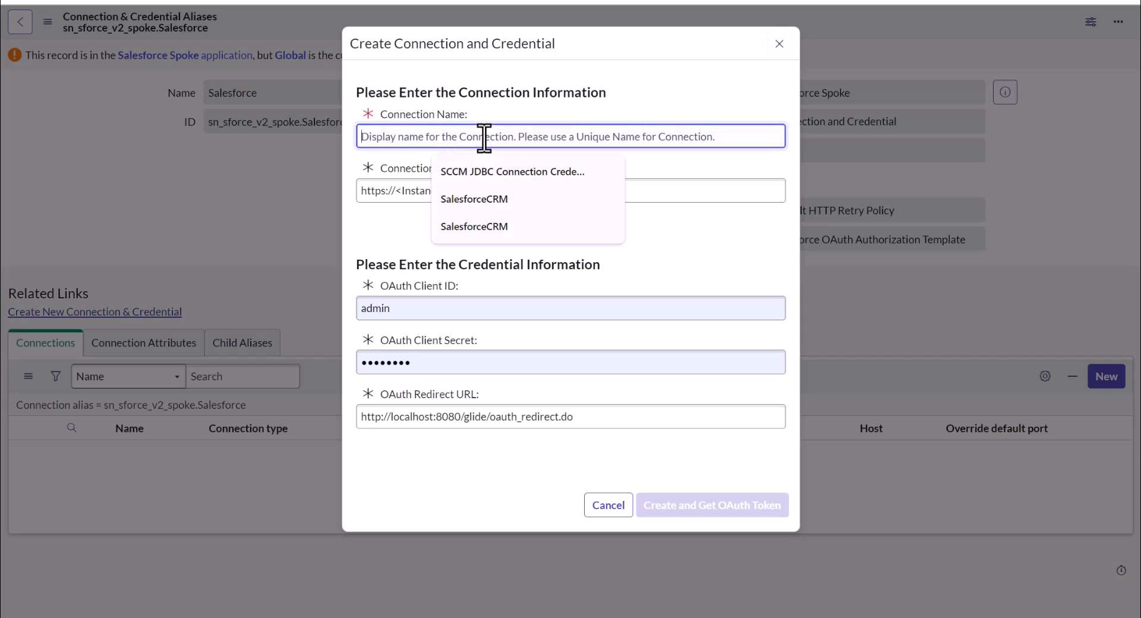
{"action": "left_click", "coordinate": [492, 205]}
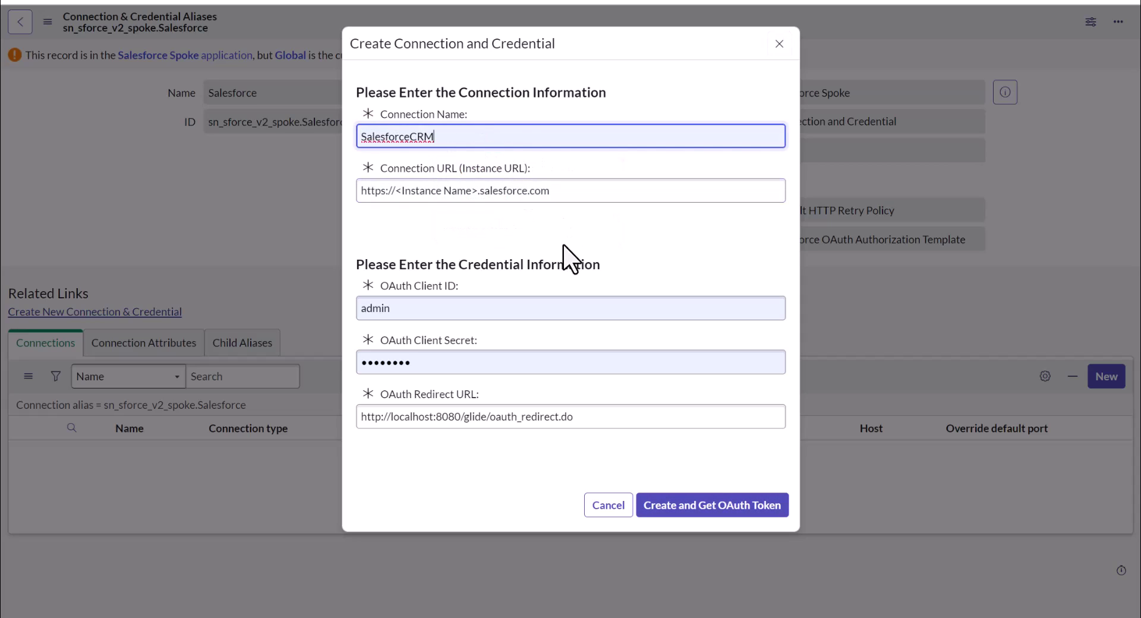
{"action": "left_click", "coordinate": [565, 262]}
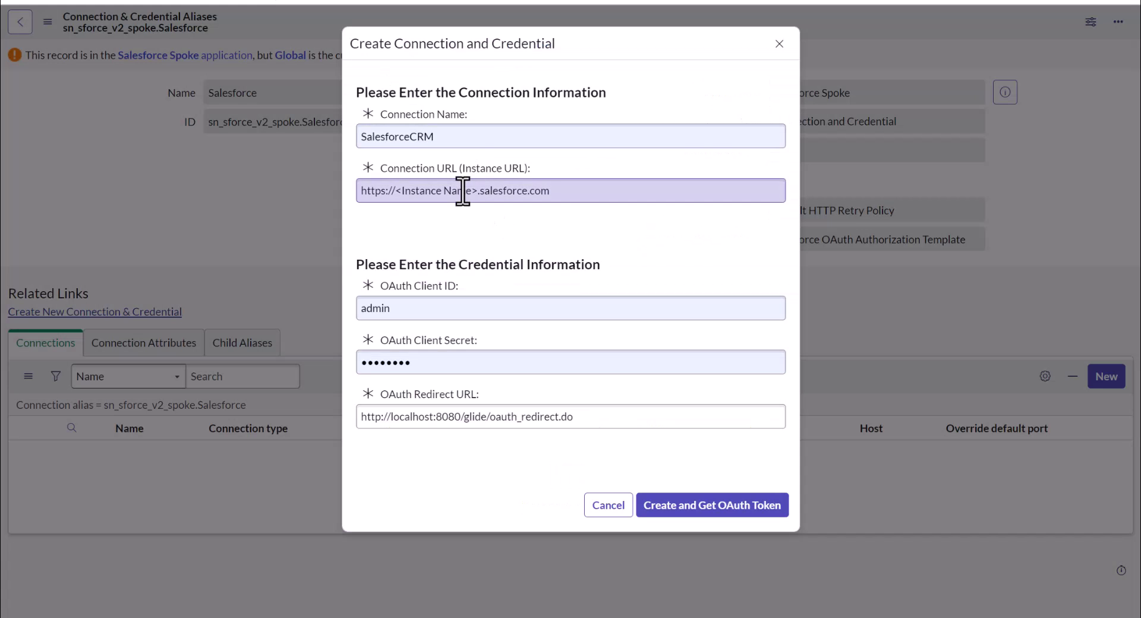
{"action": "left_click", "coordinate": [463, 190]}
{"action": "key", "text": "ctrl+a"}
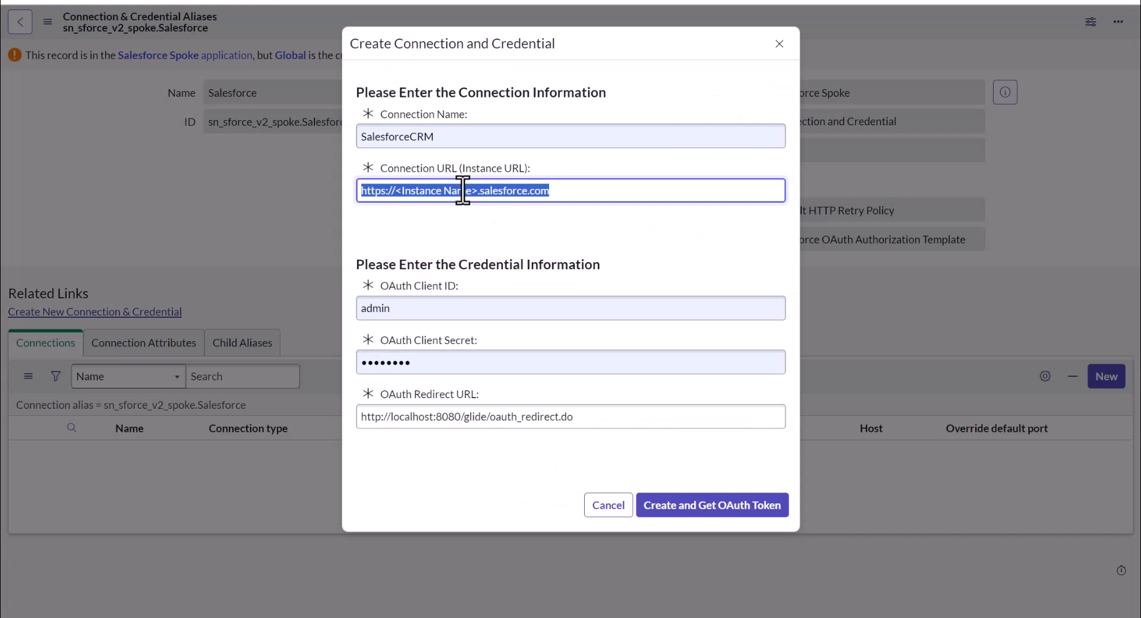
{"action": "key", "text": "ctrl+v"}
{"action": "key", "text": "BackSpace"}
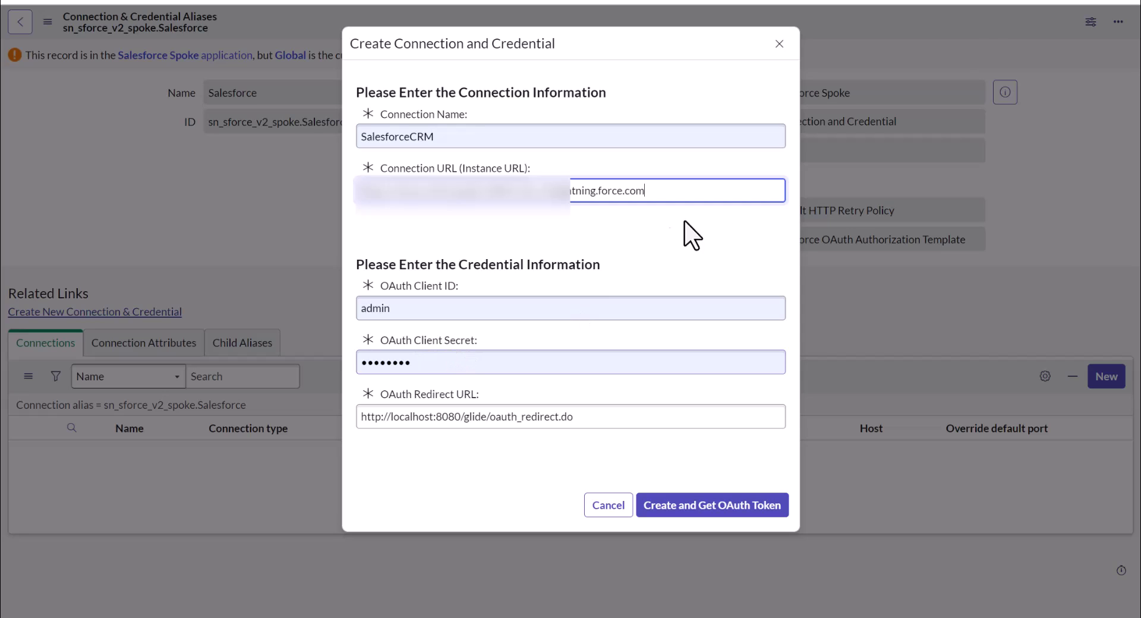
- Fill in the OAuth client ID, client secret and the instance's service-now.com/oauth_redirect.do redirect URL, and create the connection with its OAuth token
{"action": "left_click", "coordinate": [1014, 3]}
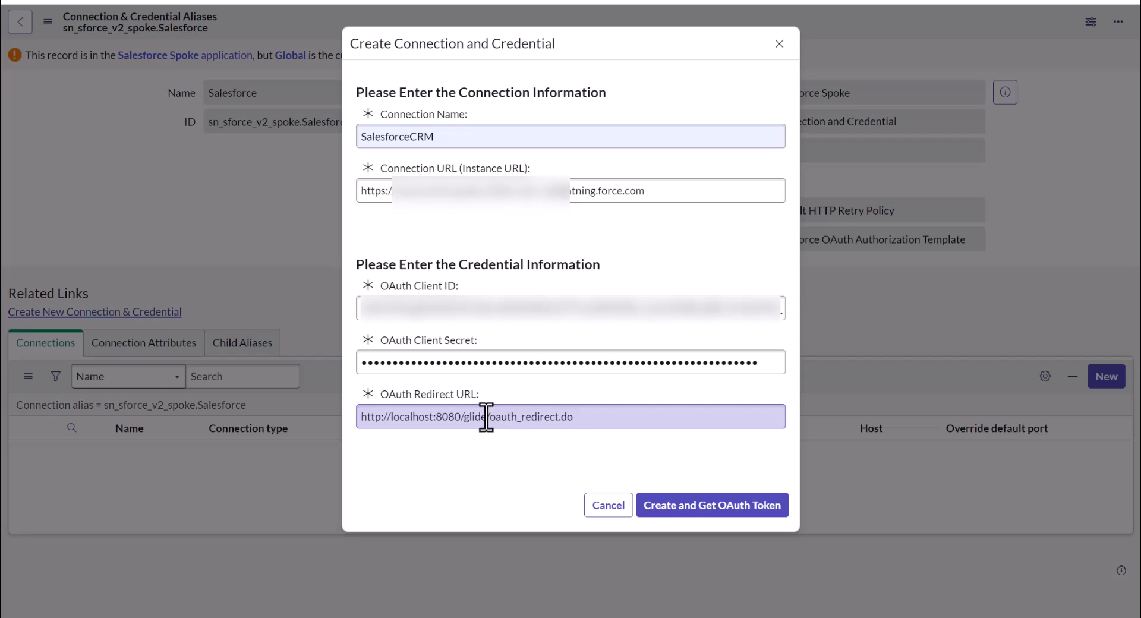
{"action": "left_click_drag", "start_coordinate": [487, 418], "coordinate": [354, 420]}
{"action": "left_click", "coordinate": [375, 416]}
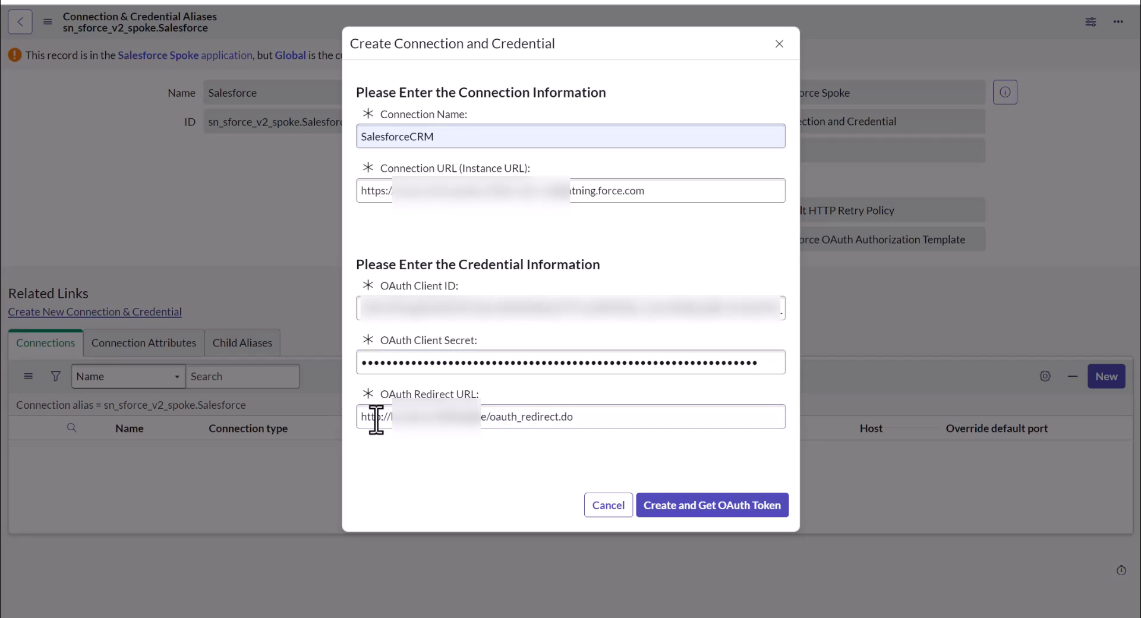
{"action": "left_click_drag", "start_coordinate": [482, 418], "coordinate": [358, 418]}
{"action": "left_click", "coordinate": [484, 418]}
{"action": "left_click_drag", "start_coordinate": [484, 417], "coordinate": [362, 418]}
{"action": "key", "text": "ctrl+v"}
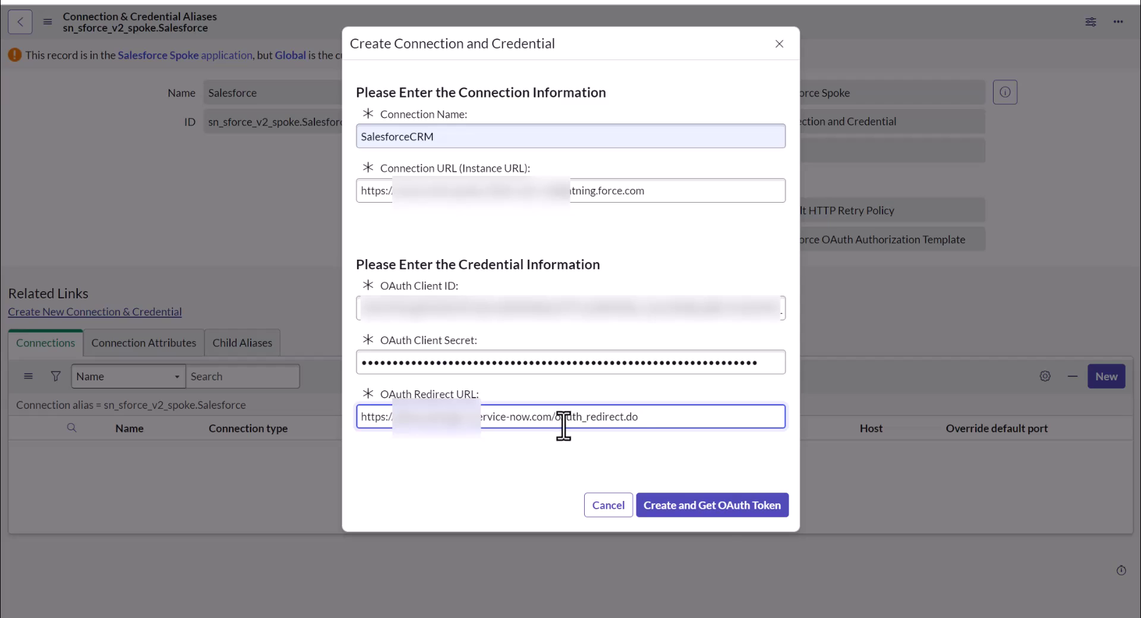
{"action": "left_click", "coordinate": [720, 510]}
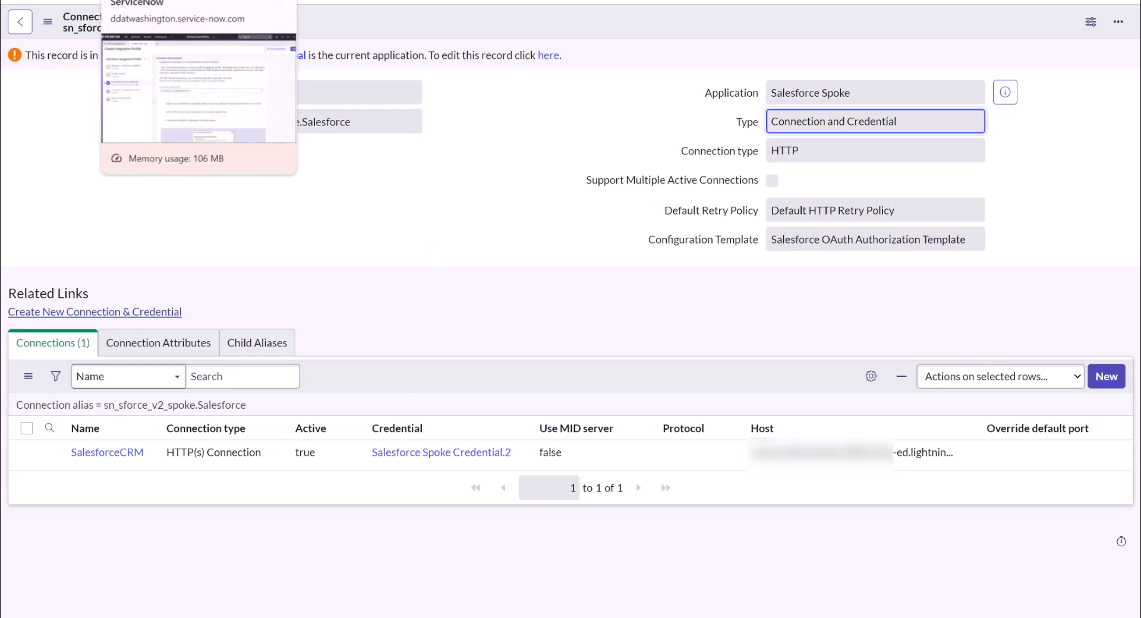
- Return to the workspace, search the navigator for oauth, open Manage Tokens and examine the Salesforce Spoke tokens' types and expiry dates
{"action": "left_click", "coordinate": [172, 0]}
{"action": "left_click", "coordinate": [166, 25]}
{"action": "type", "text": "oauth"}
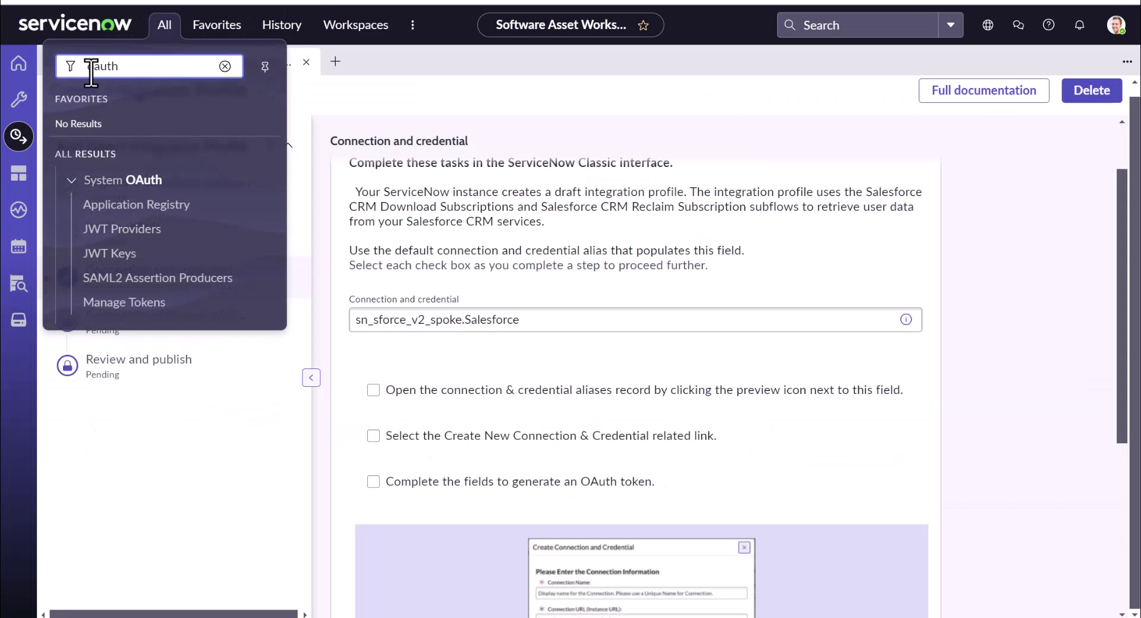
{"action": "left_click", "coordinate": [157, 303]}
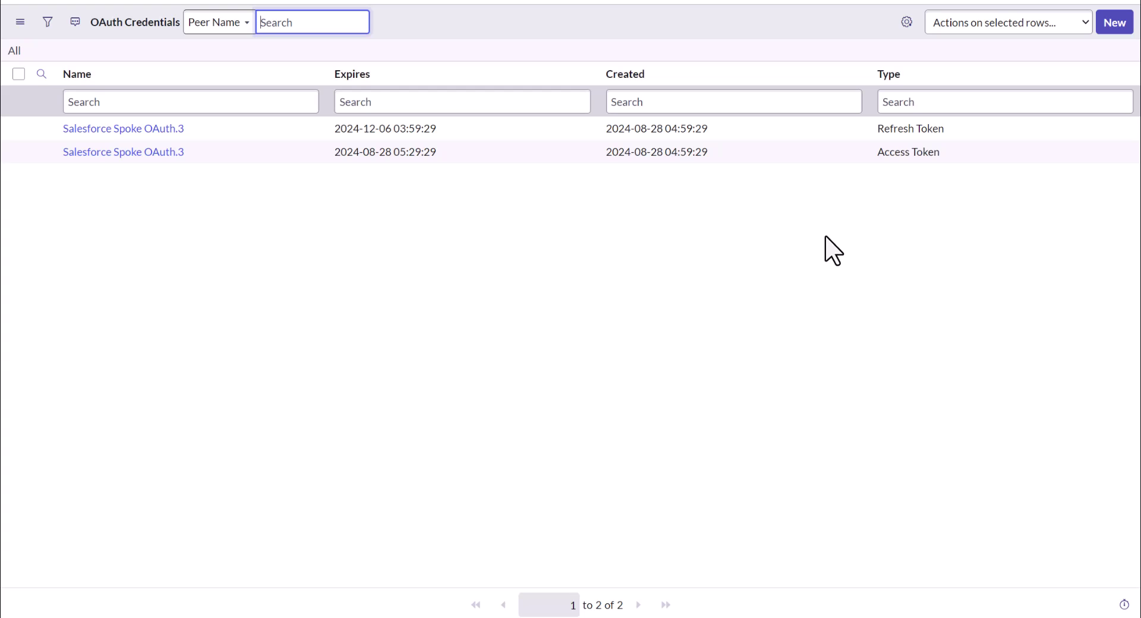
{"action": "left_click", "coordinate": [893, 133]}
{"action": "mouse_move", "coordinate": [423, 158]}
{"action": "mouse_move", "coordinate": [382, 124]}
{"action": "left_click", "coordinate": [439, 238]}
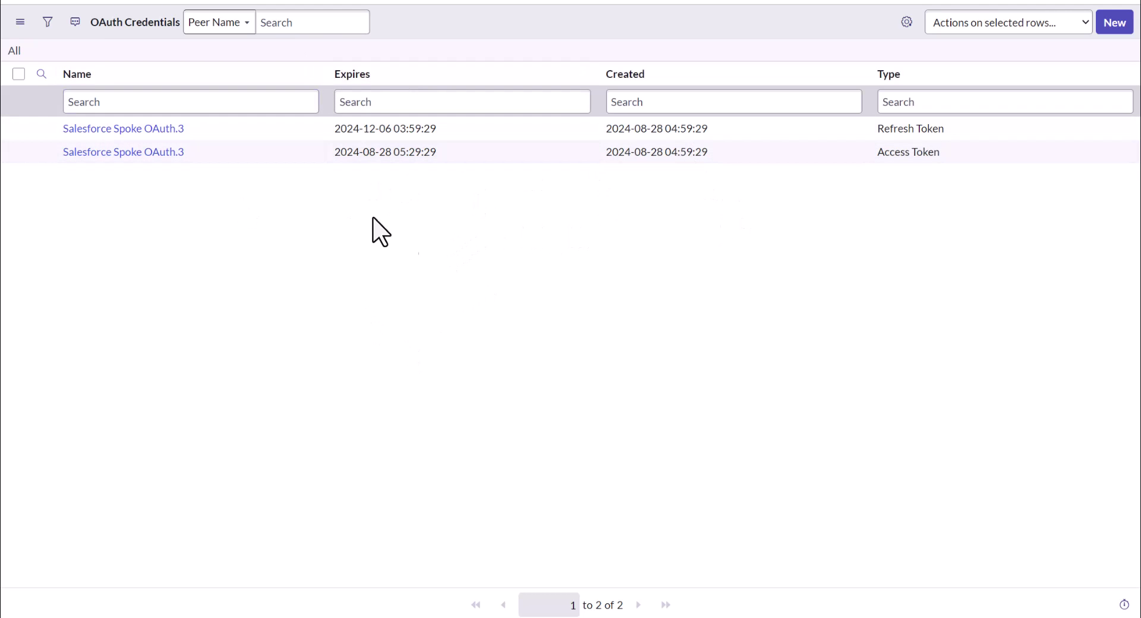
{"action": "left_click", "coordinate": [374, 153]}
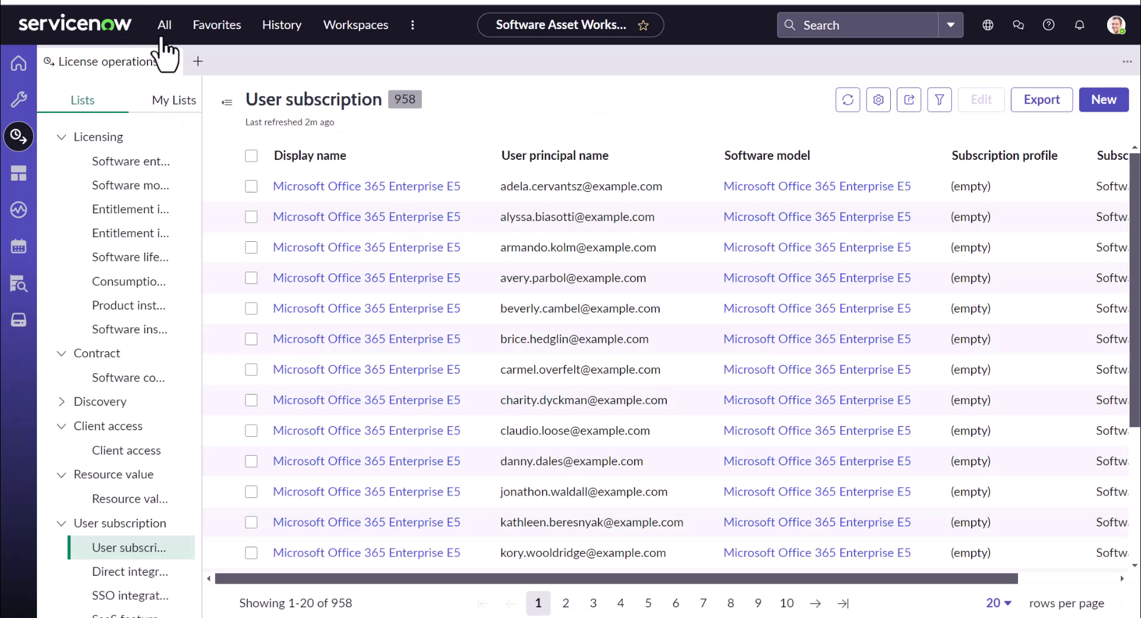
- Find the SalesforceCRM record in the IntegrationHub connections and open its OAuth credential record to locate the Get OAuth Token option
{"action": "left_click", "coordinate": [161, 41]}
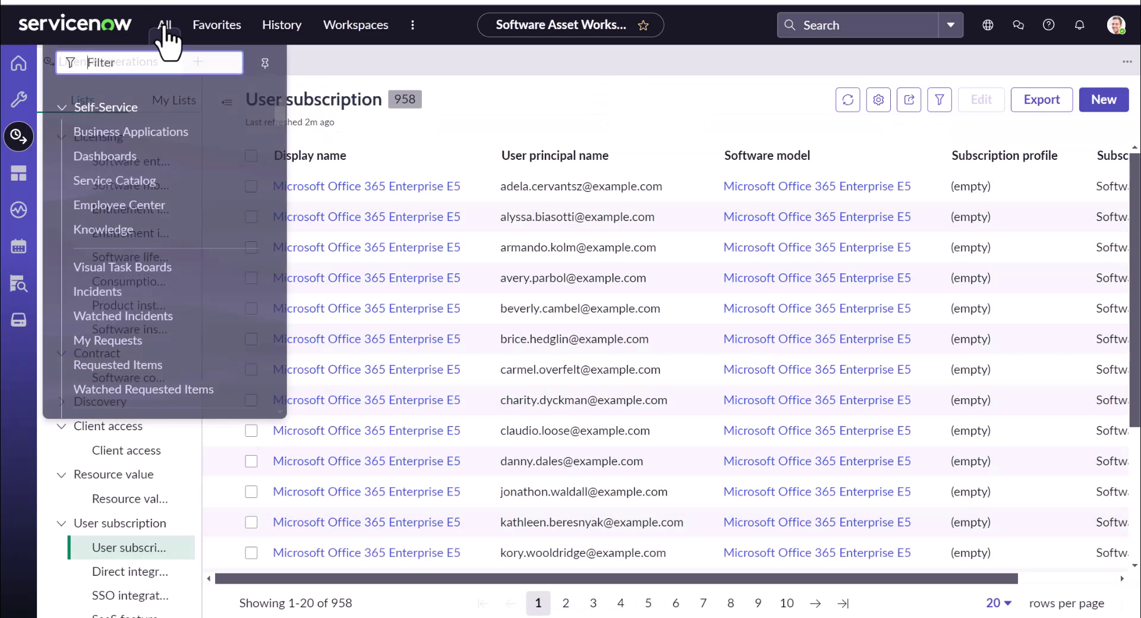
{"action": "type", "text": "conne"}
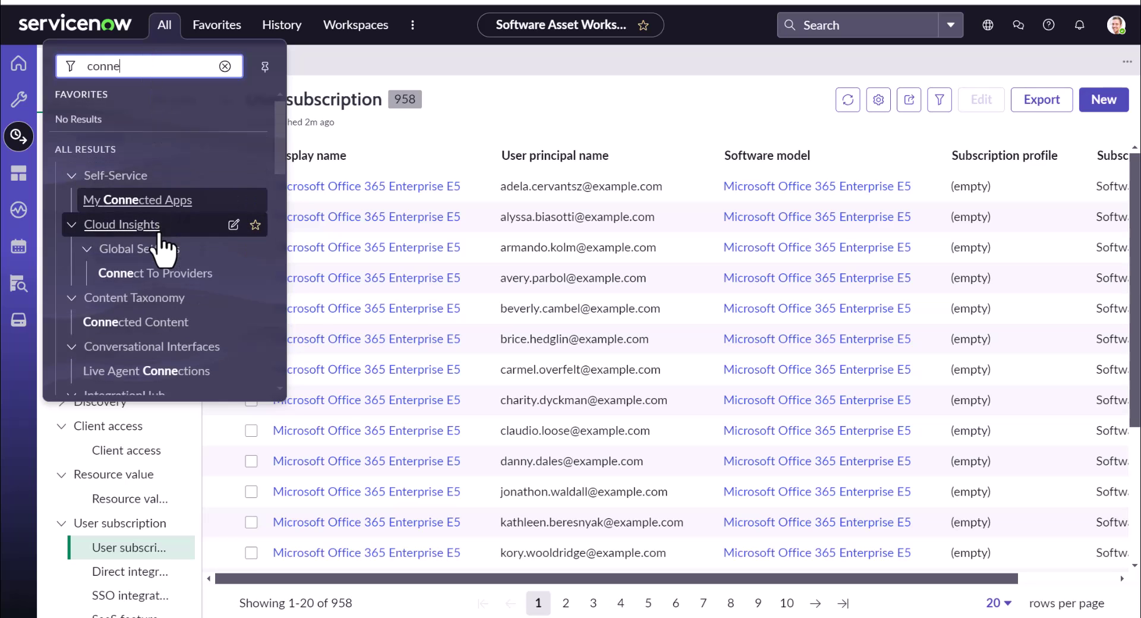
{"action": "scroll", "coordinate": [164, 249], "scroll_direction": "down", "scroll_amount": 5}
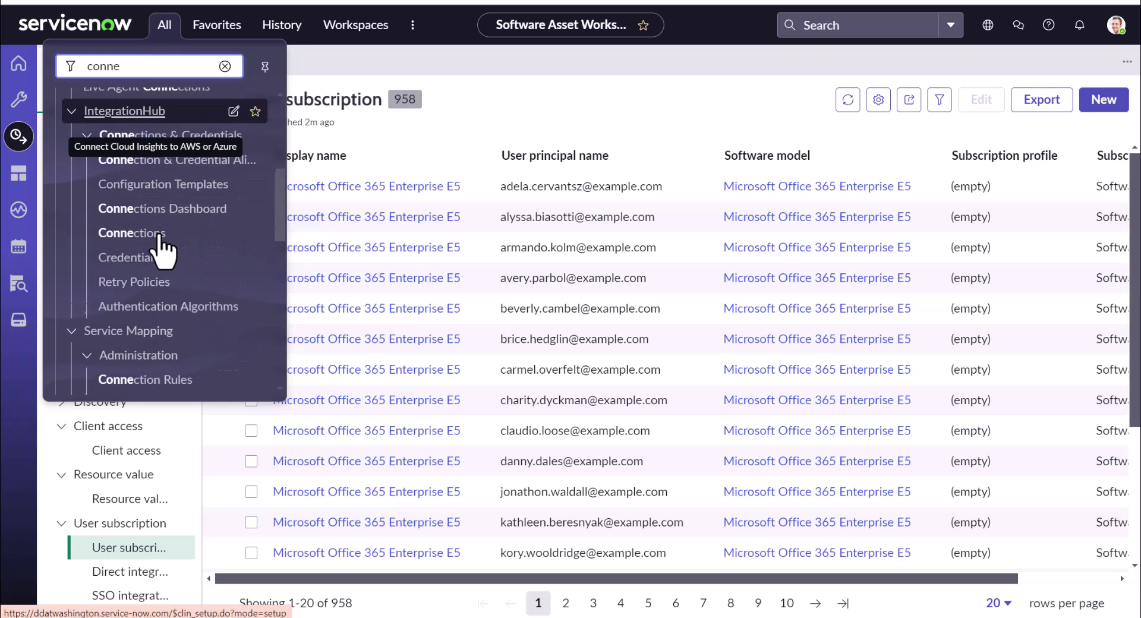
{"action": "left_click", "coordinate": [140, 219]}
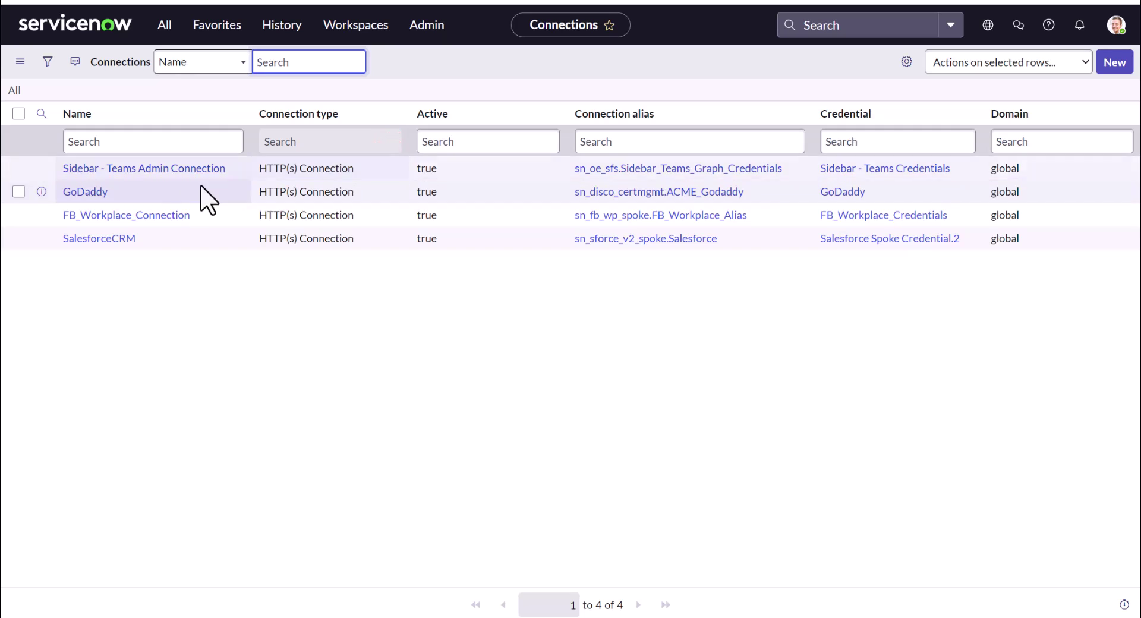
{"action": "left_click", "coordinate": [109, 238]}
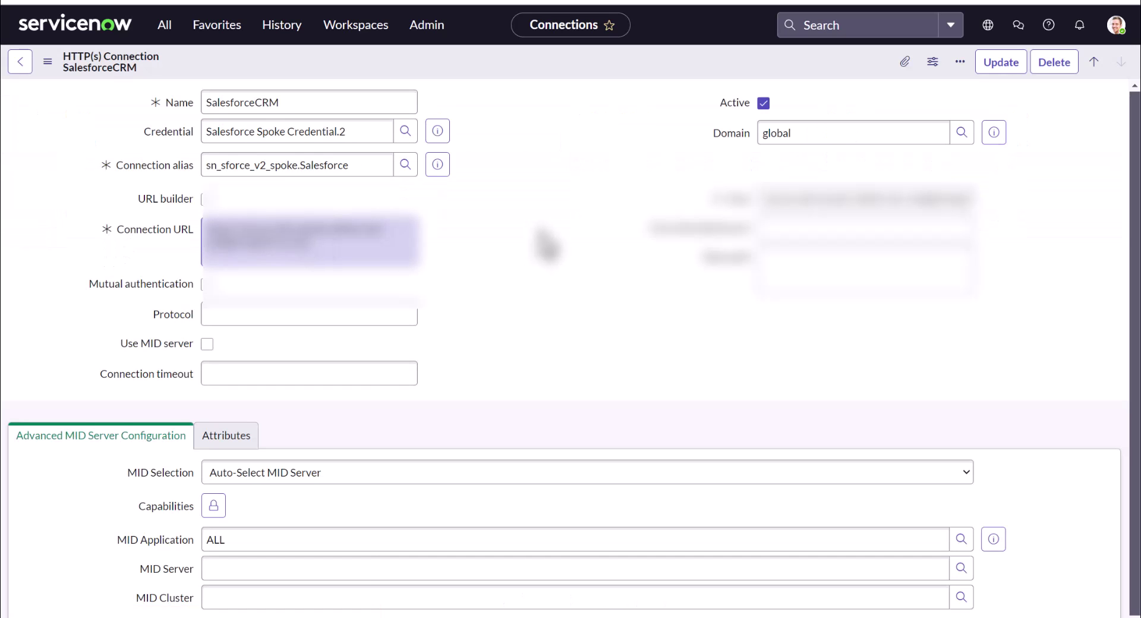
{"action": "left_click", "coordinate": [442, 131]}
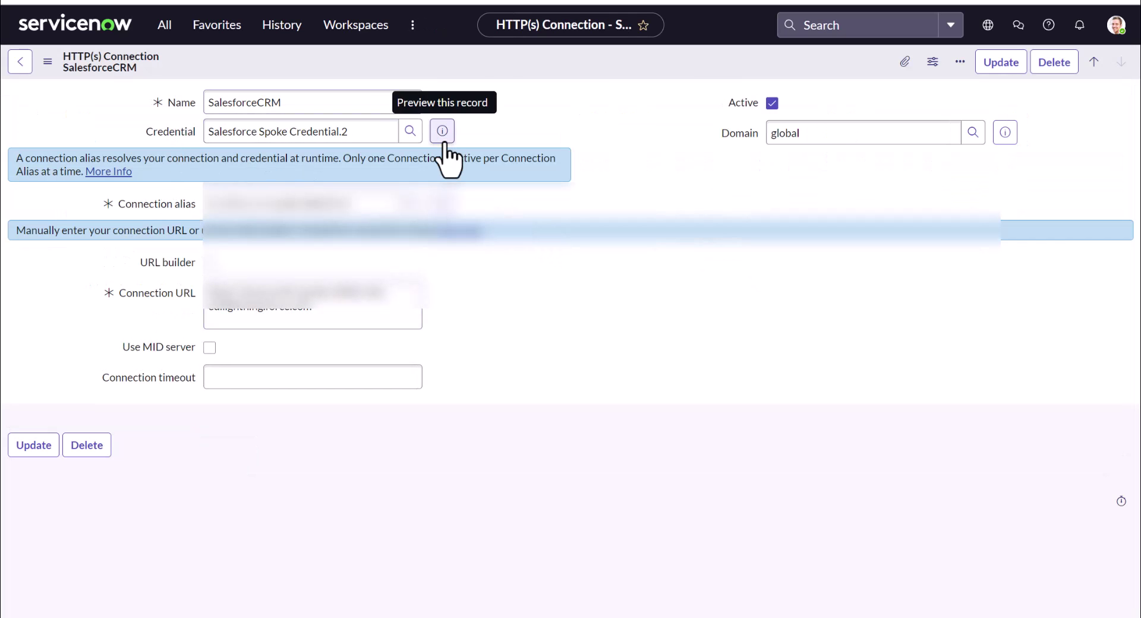
{"action": "left_click", "coordinate": [707, 170]}
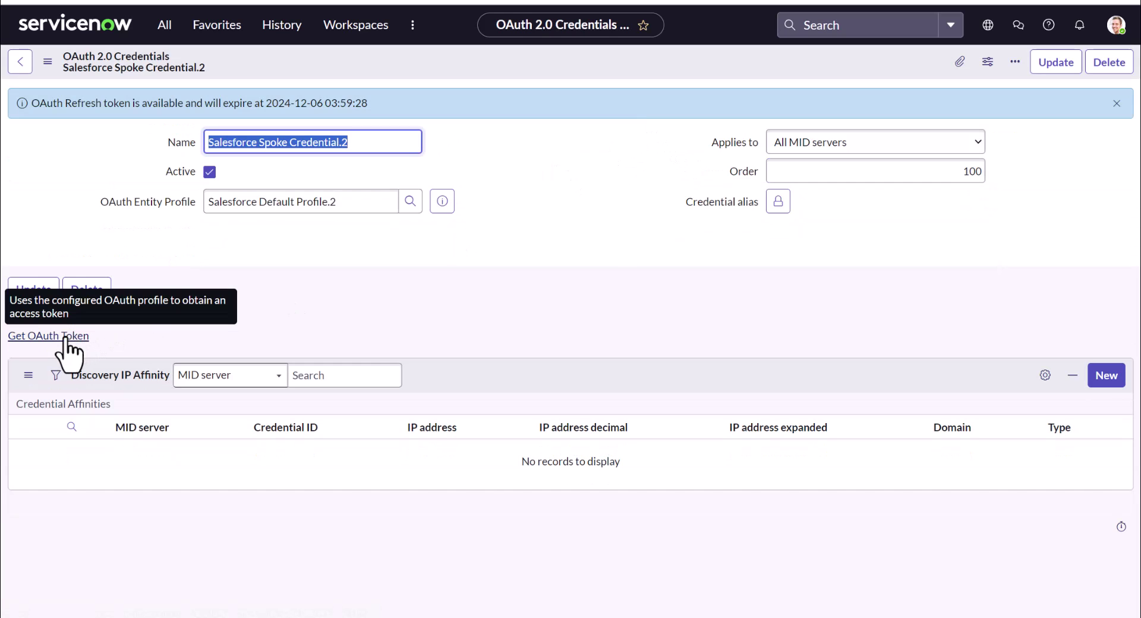
{"action": "left_click", "coordinate": [504, 238]}
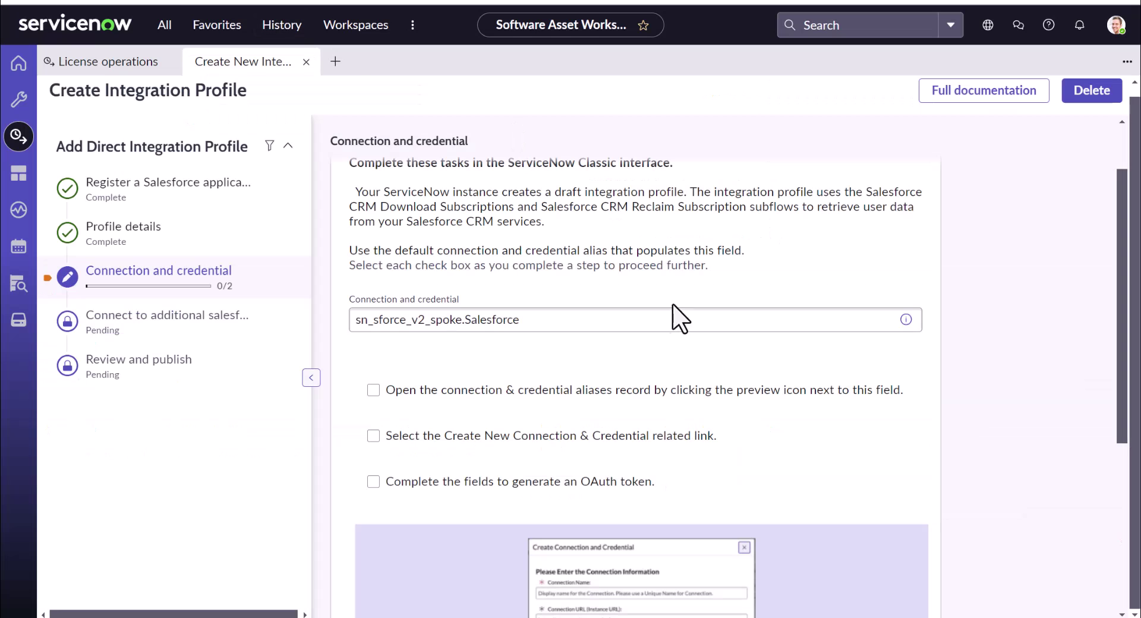
- Tick all three checklist items for opening the alias record and creating the connection, and mark this connection and credential activity complete
{"action": "scroll", "coordinate": [795, 339], "scroll_direction": "down", "scroll_amount": 3}
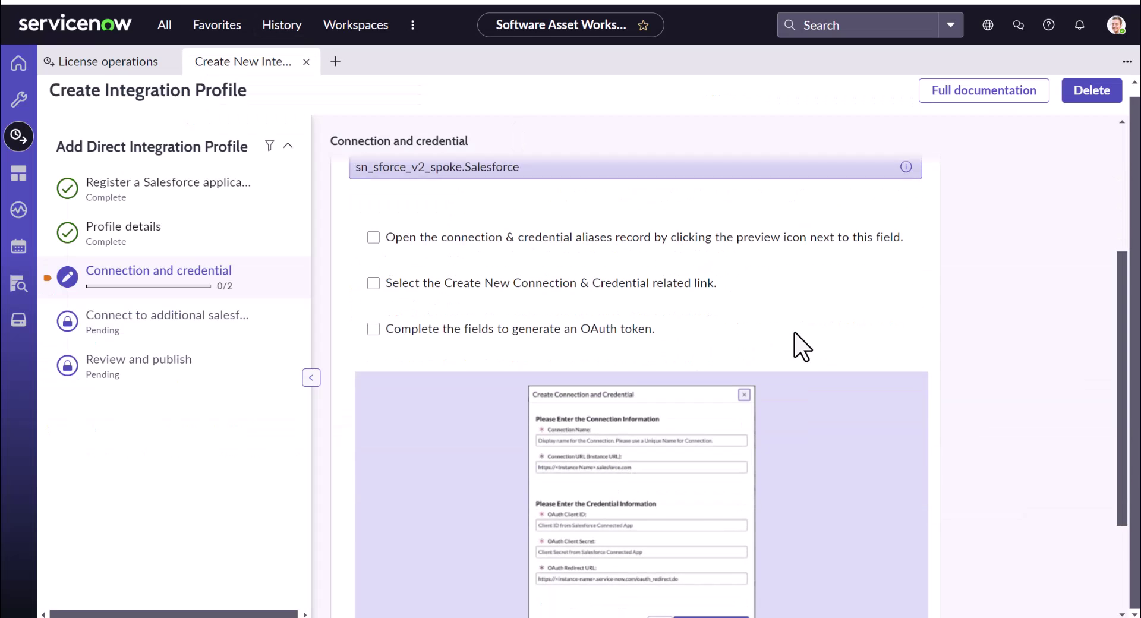
{"action": "left_click", "coordinate": [383, 237]}
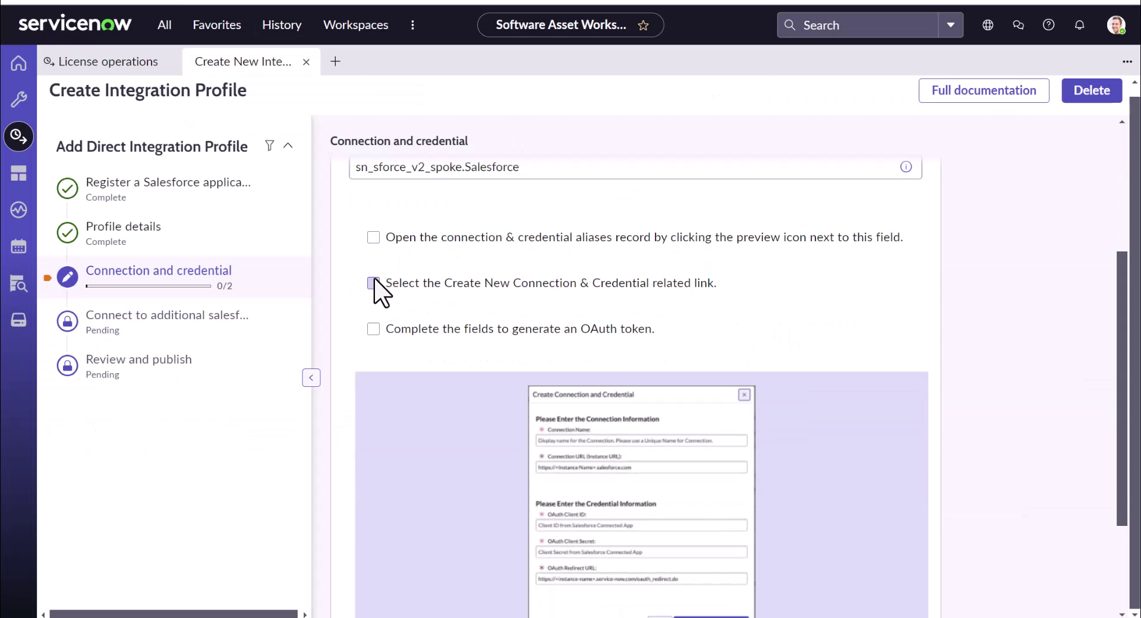
{"action": "left_click", "coordinate": [373, 328]}
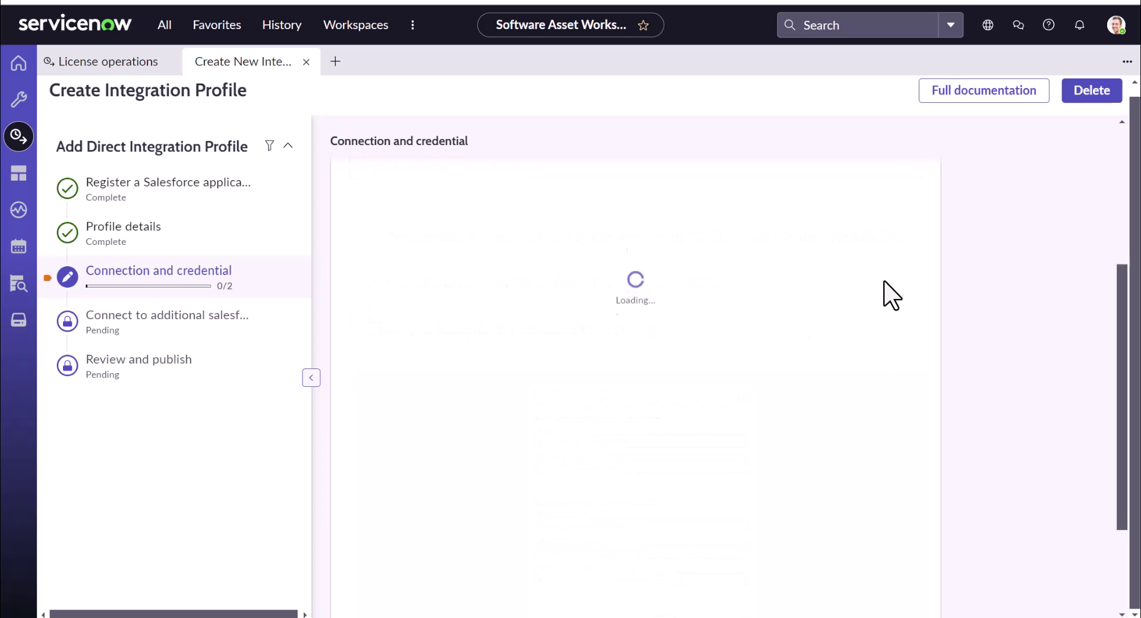
{"action": "scroll", "coordinate": [888, 288], "scroll_direction": "down", "scroll_amount": 5}
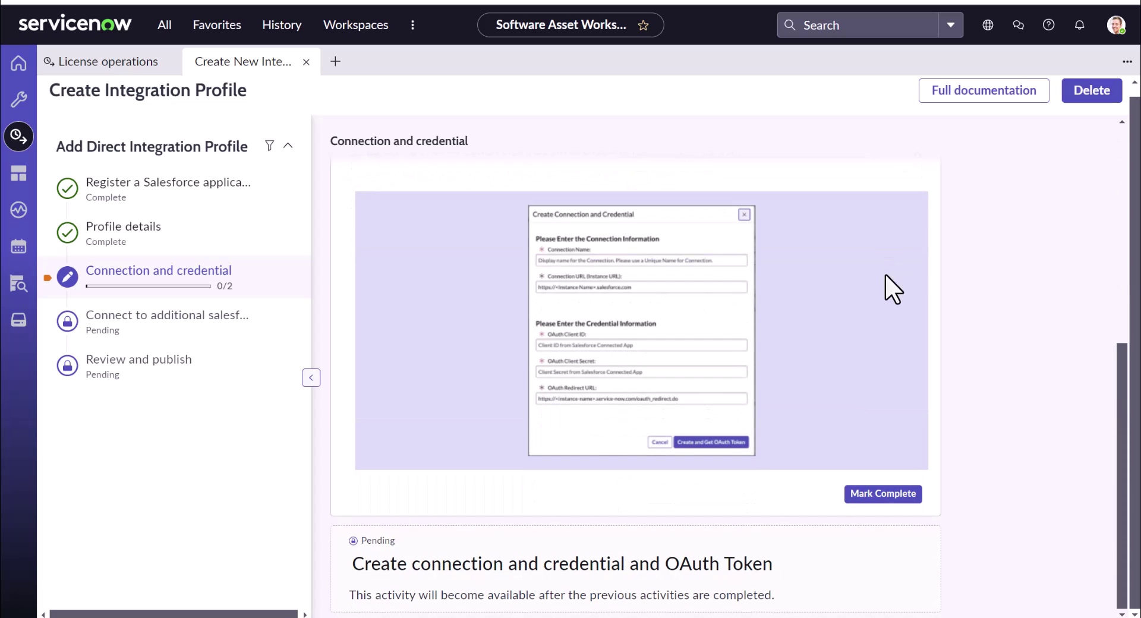
{"action": "left_click", "coordinate": [897, 496]}
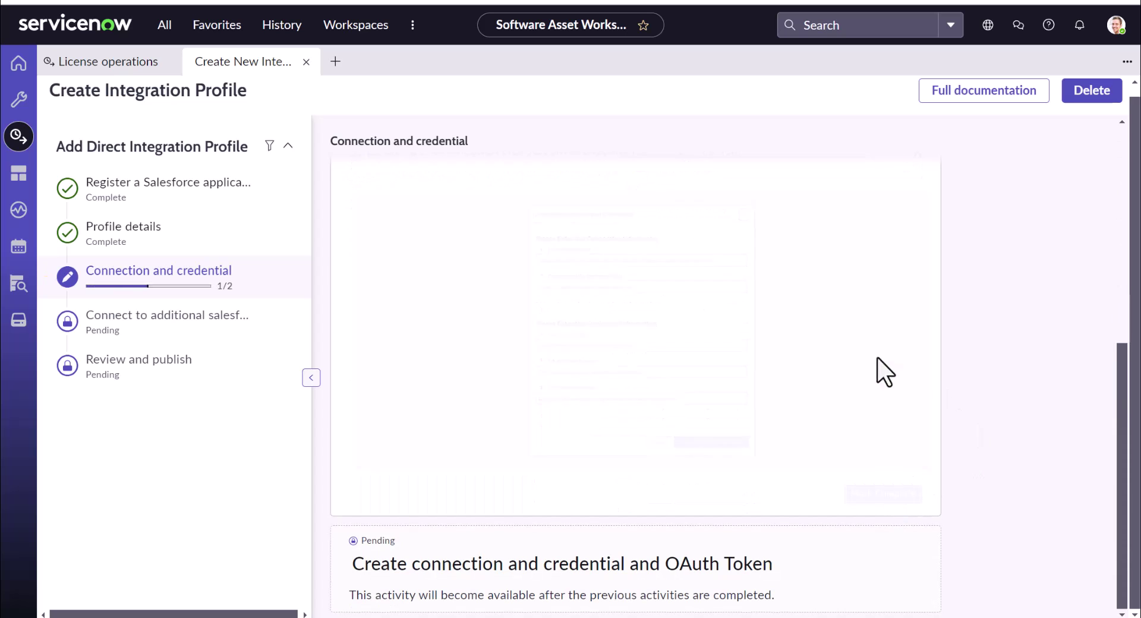
- Review the connection field descriptions, tick both OAuth token checklist items, and mark the Create connection and credential and OAuth Token activity complete
{"action": "scroll", "coordinate": [737, 339], "scroll_direction": "down", "scroll_amount": 2}
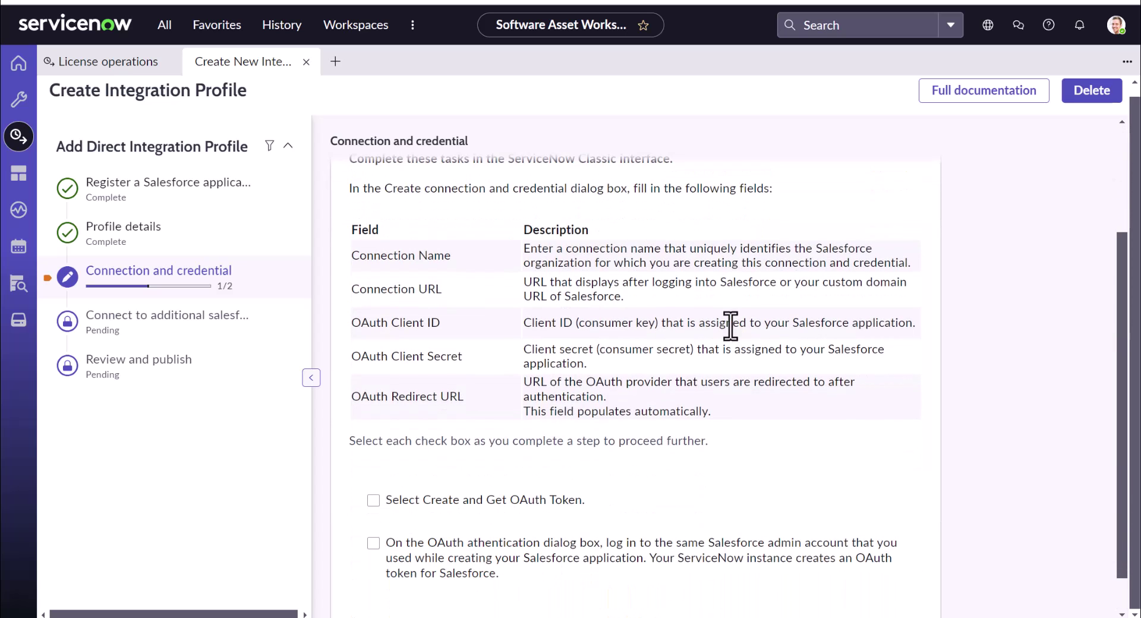
{"action": "scroll", "coordinate": [416, 297], "scroll_direction": "up", "scroll_amount": 1}
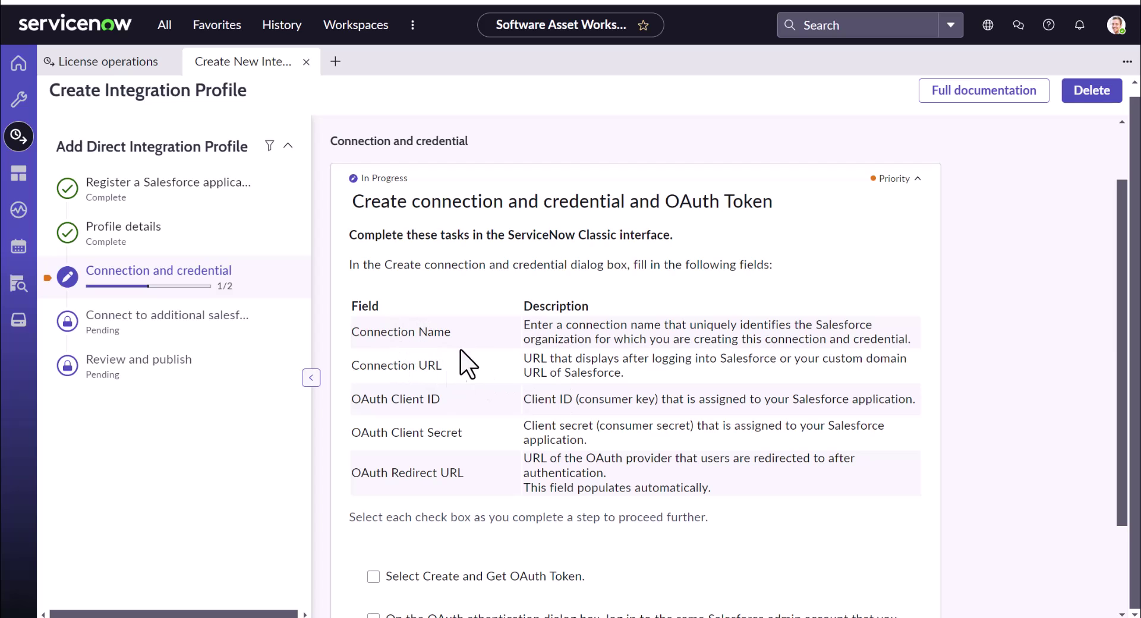
{"action": "scroll", "coordinate": [511, 434], "scroll_direction": "down", "scroll_amount": 2}
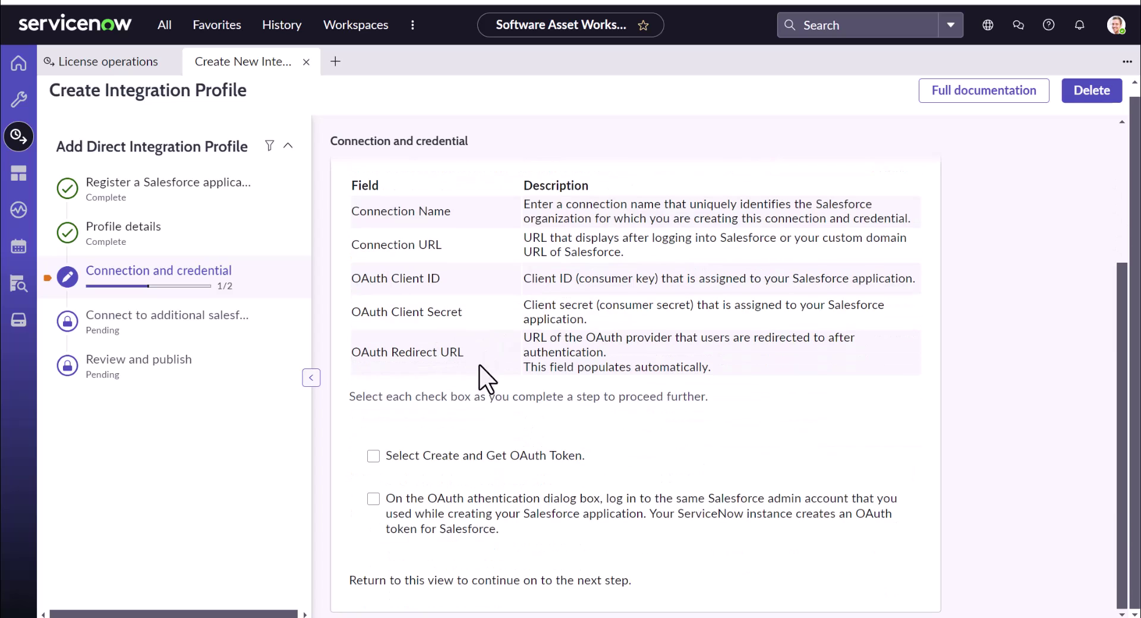
{"action": "left_click", "coordinate": [373, 455]}
{"action": "left_click", "coordinate": [373, 499]}
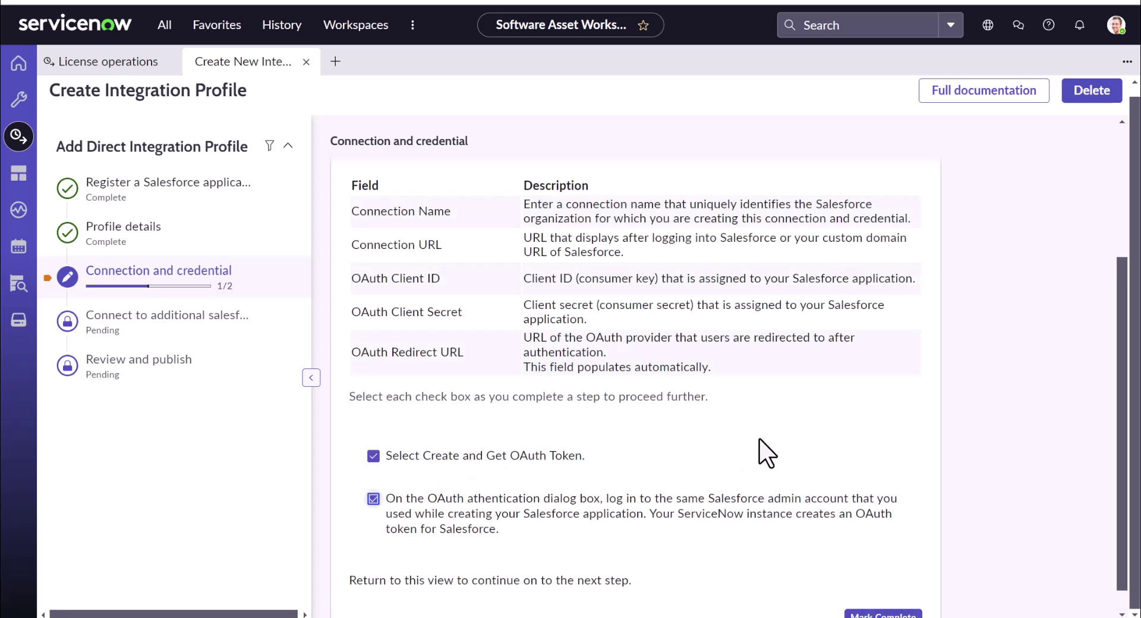
{"action": "scroll", "coordinate": [758, 437], "scroll_direction": "down", "scroll_amount": 1}
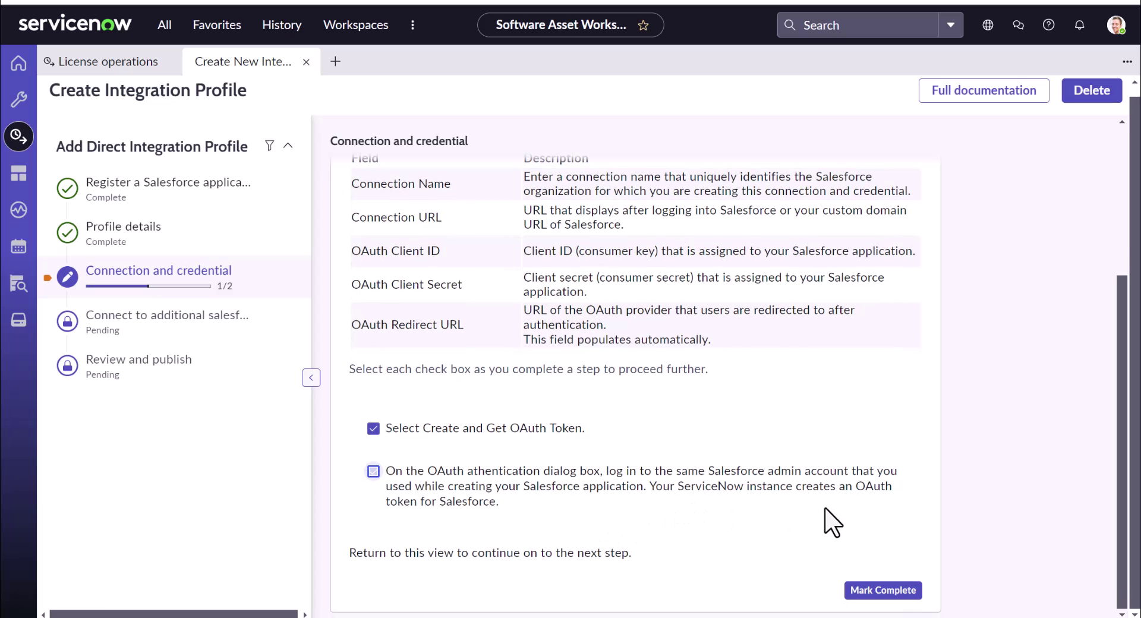
{"action": "left_click", "coordinate": [864, 594]}
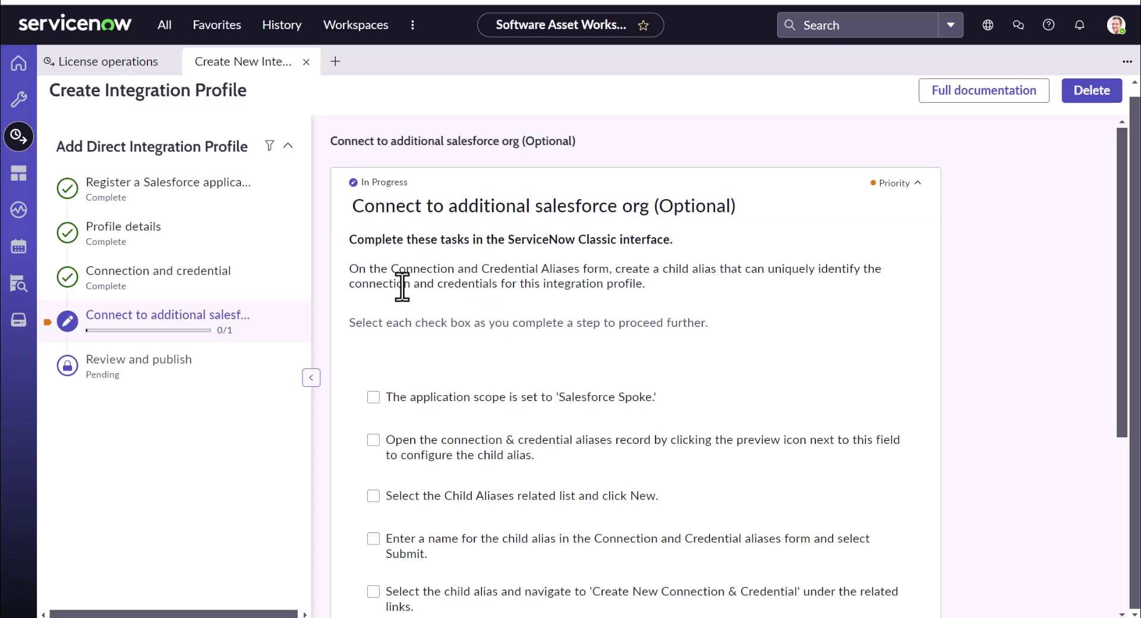
- Read through the child alias instructions for connecting to an additional Salesforce org and skip this optional activity
{"action": "scroll", "coordinate": [416, 332], "scroll_direction": "down", "scroll_amount": 3}
{"action": "scroll", "coordinate": [560, 438], "scroll_direction": "down", "scroll_amount": 1}
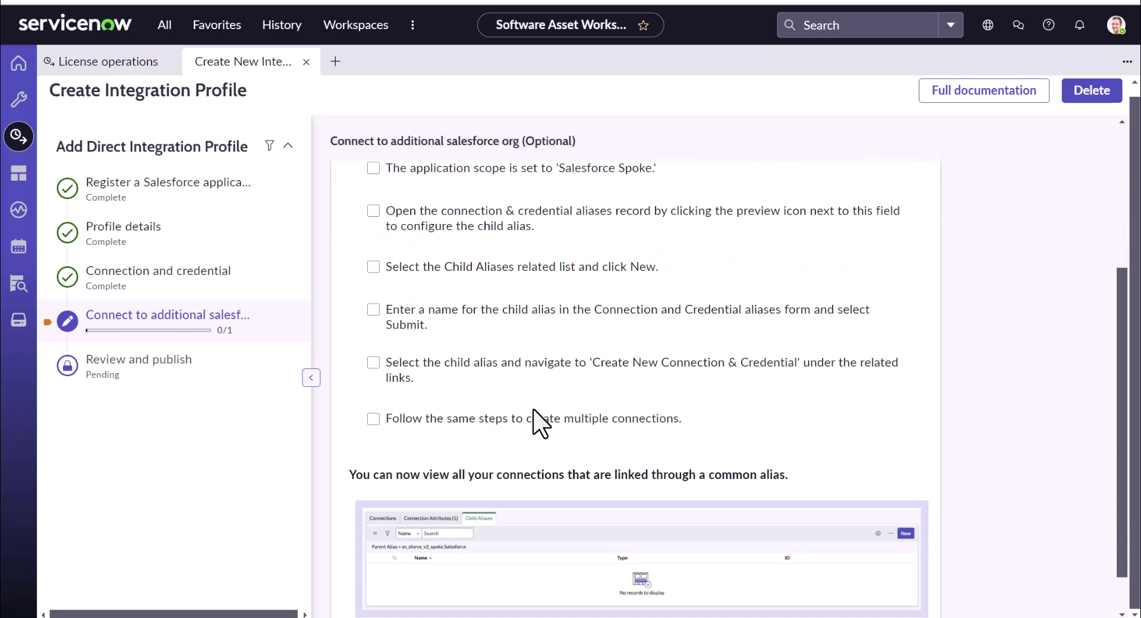
{"action": "scroll", "coordinate": [505, 404], "scroll_direction": "up", "scroll_amount": 3}
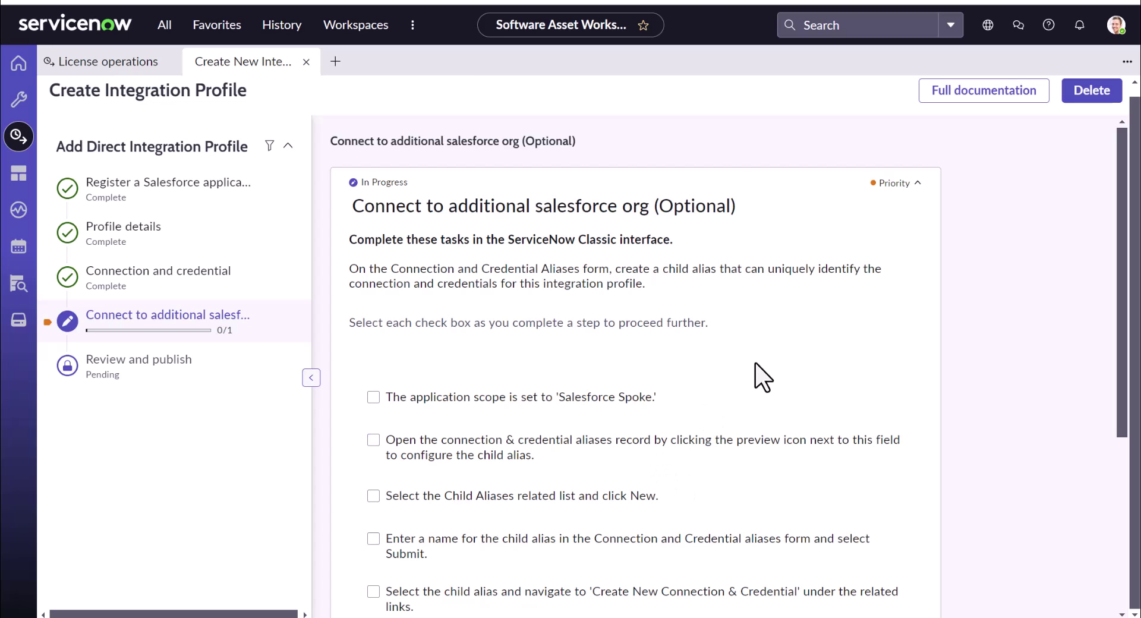
{"action": "scroll", "coordinate": [758, 381], "scroll_direction": "down", "scroll_amount": 4}
{"action": "scroll", "coordinate": [778, 369], "scroll_direction": "up", "scroll_amount": 2}
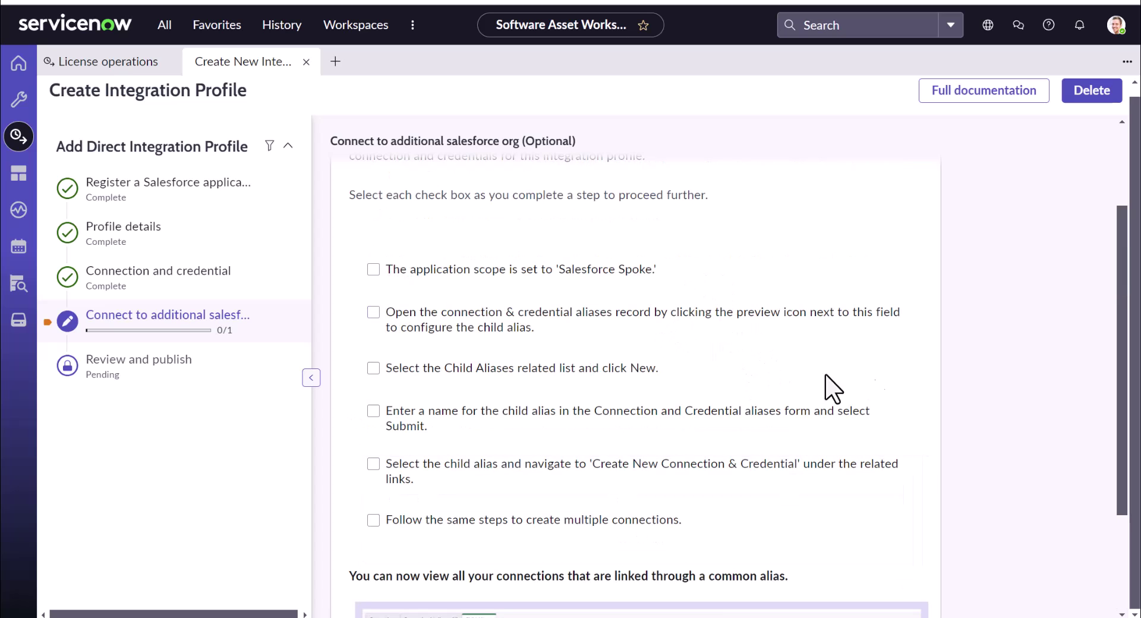
{"action": "scroll", "coordinate": [766, 386], "scroll_direction": "down", "scroll_amount": 2}
{"action": "left_click", "coordinate": [906, 590]}
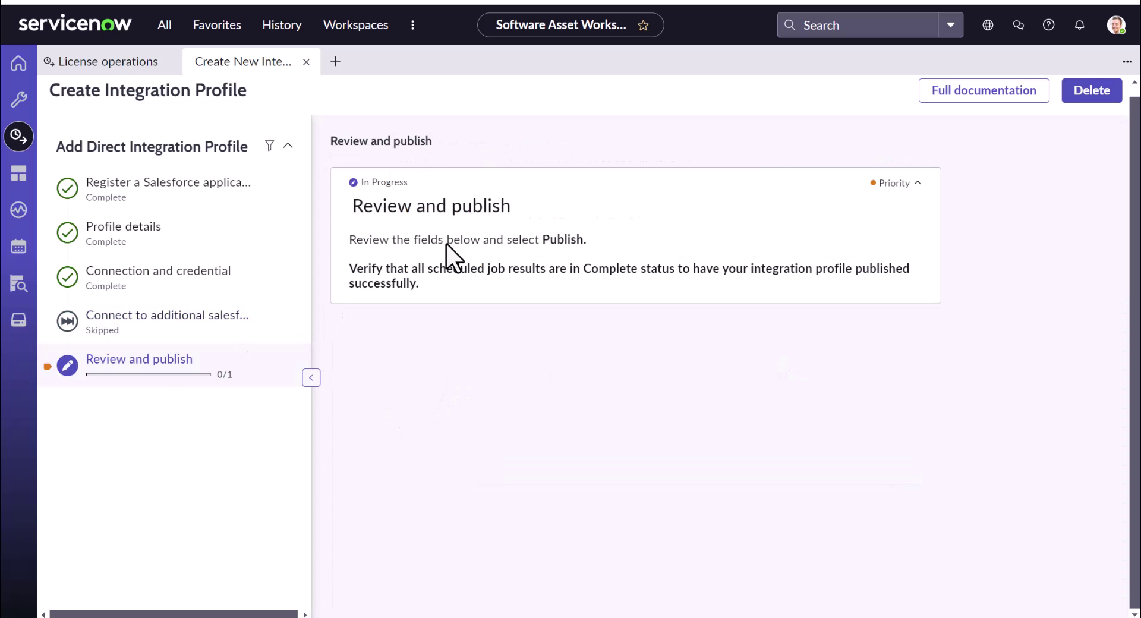
- Set the profile's connection and credential to sn_sforce_v2_spoke.Salesforce, review the remaining fields and publish SalesforceCRMProfile
{"action": "scroll", "coordinate": [359, 288], "scroll_direction": "down", "scroll_amount": 1}
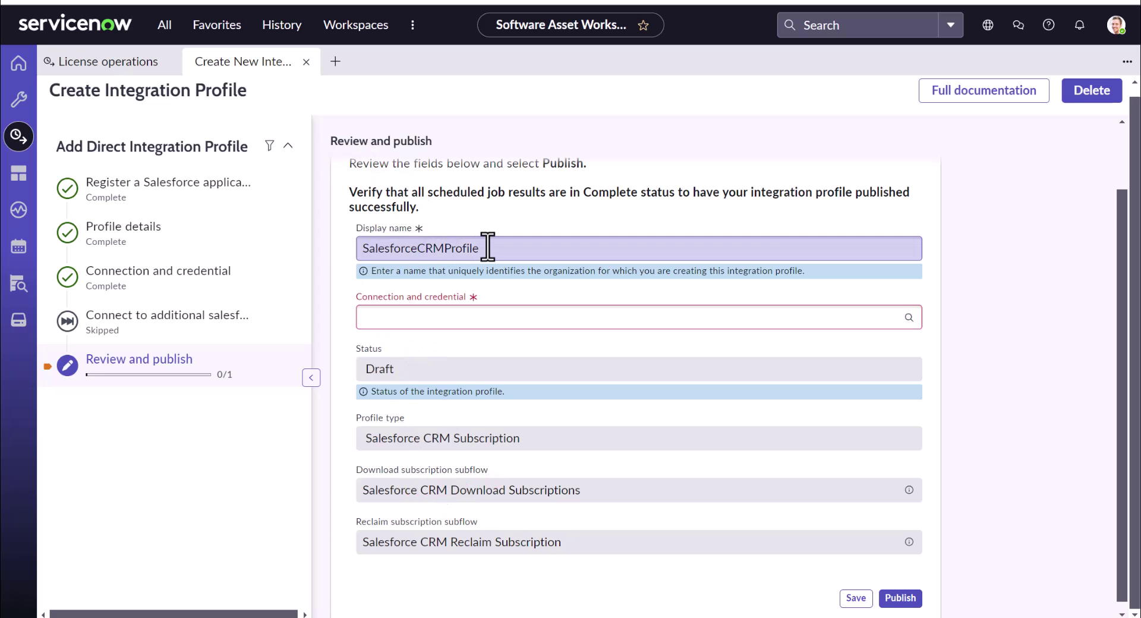
{"action": "left_click", "coordinate": [496, 318]}
{"action": "type", "text": "sal"}
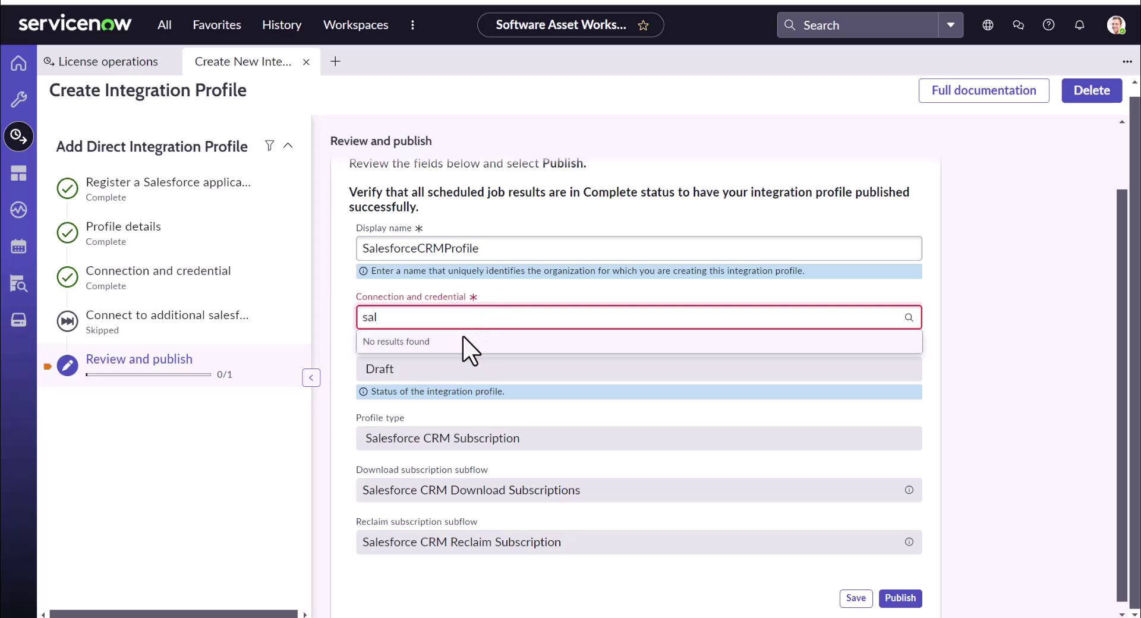
{"action": "type", "text": "s"}
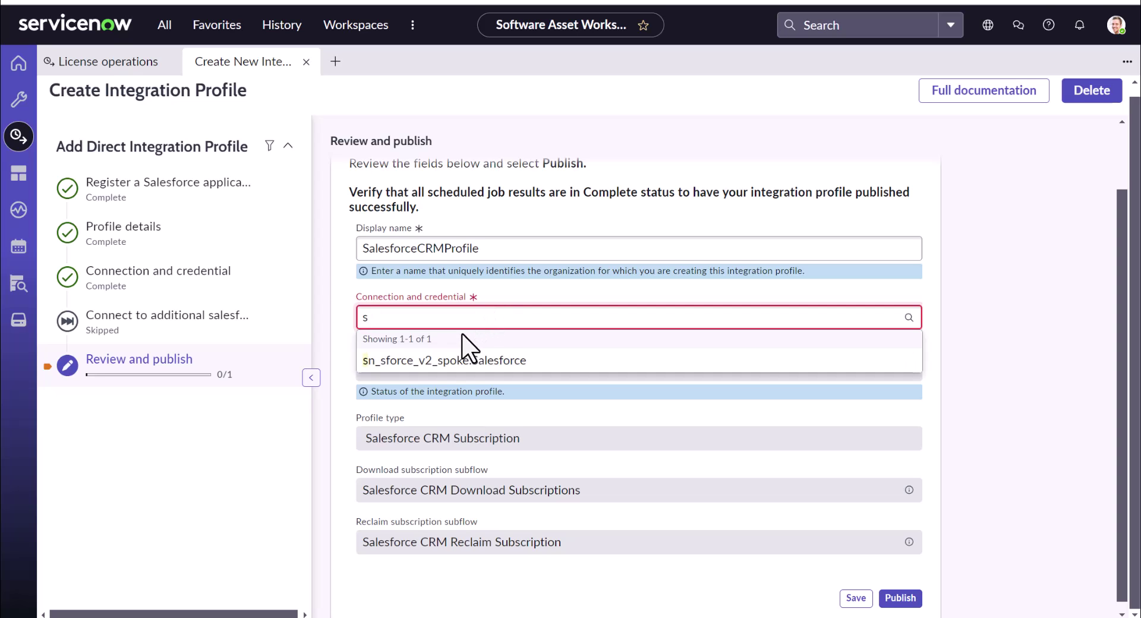
{"action": "left_click", "coordinate": [469, 360]}
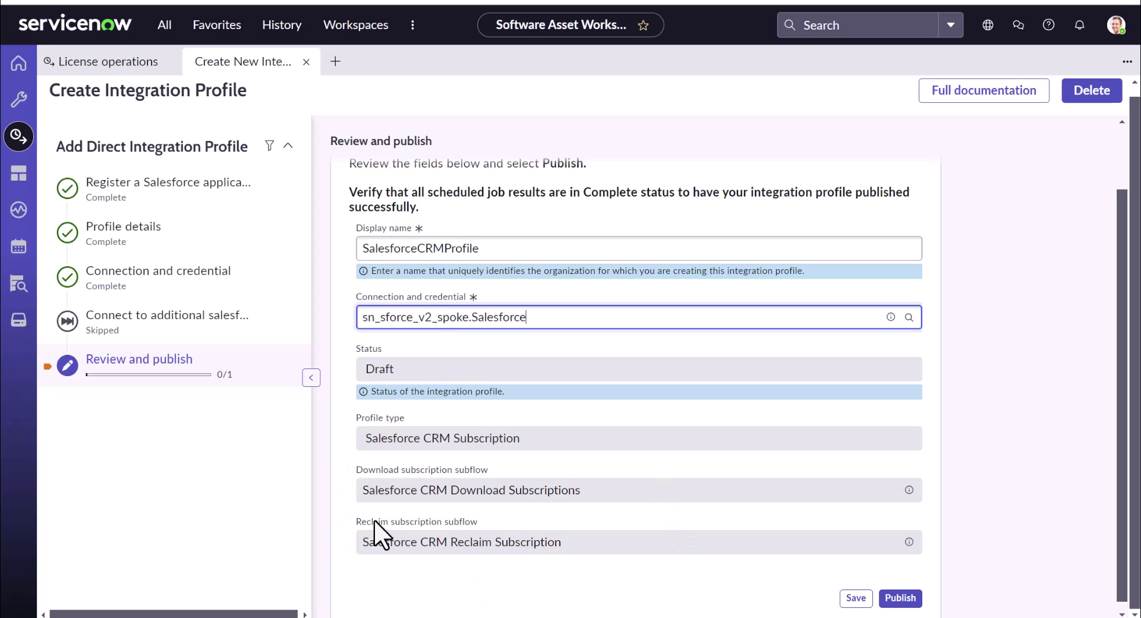
{"action": "scroll", "coordinate": [509, 516], "scroll_direction": "up", "scroll_amount": 1}
{"action": "scroll", "coordinate": [510, 528], "scroll_direction": "down", "scroll_amount": 1}
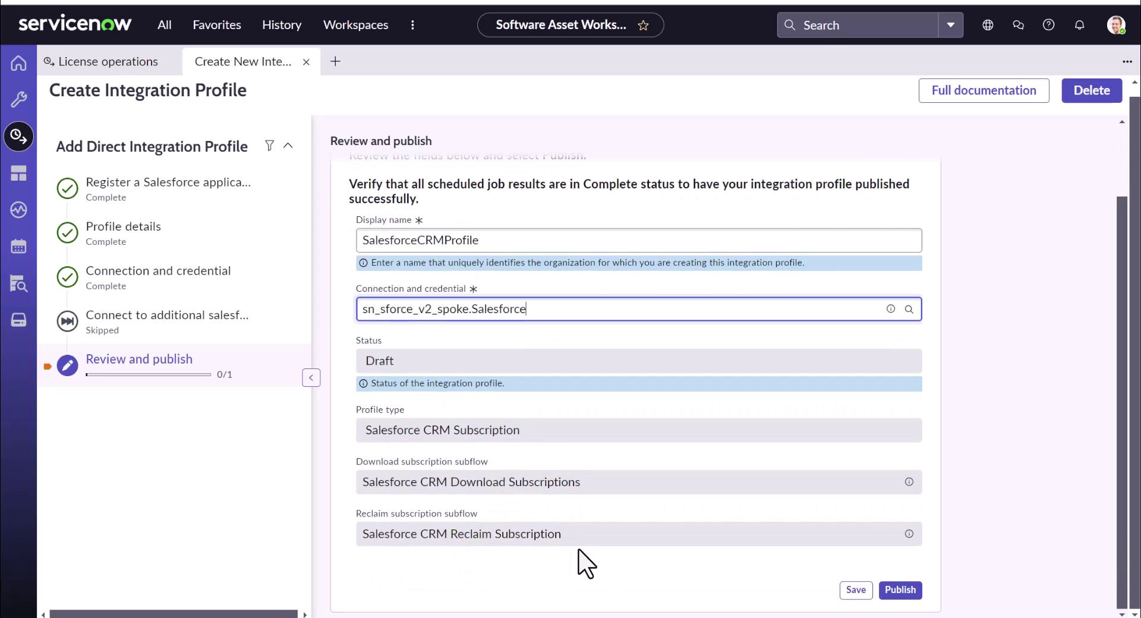
{"action": "left_click", "coordinate": [900, 596]}
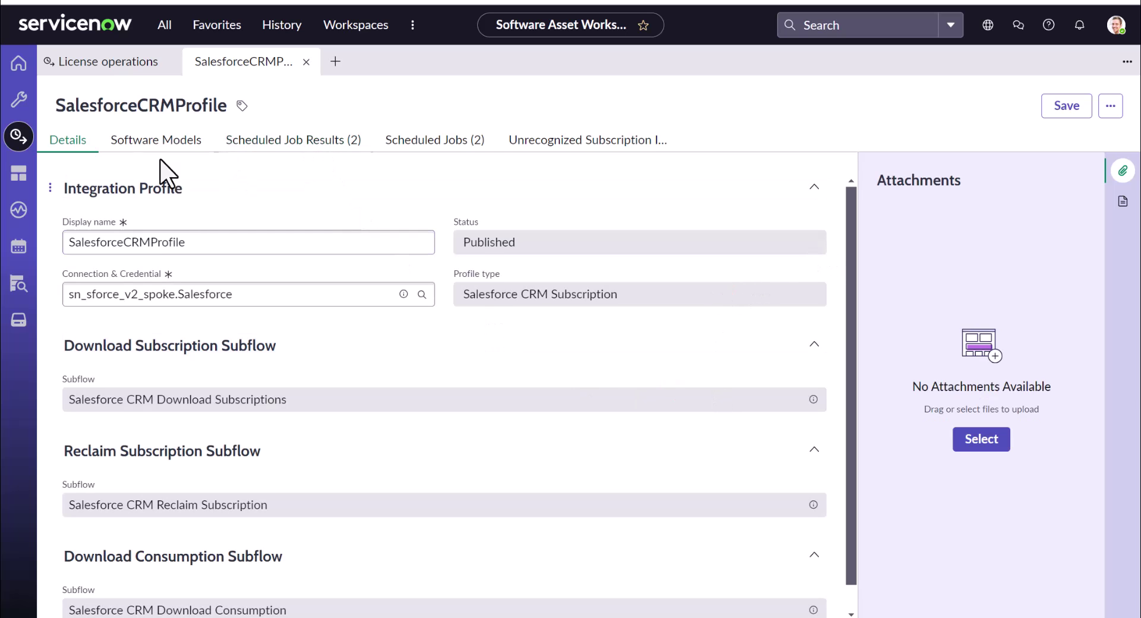
- Examine the published profile's scheduled jobs and check the status of its scheduled job results
{"action": "left_click", "coordinate": [276, 143]}
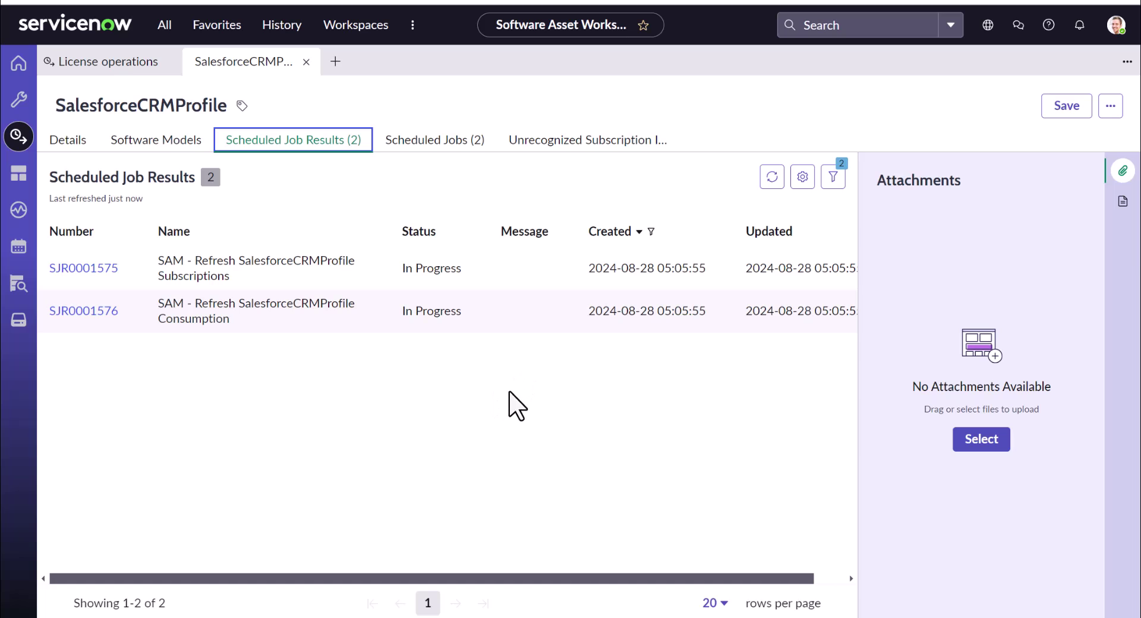
{"action": "left_click", "coordinate": [433, 145]}
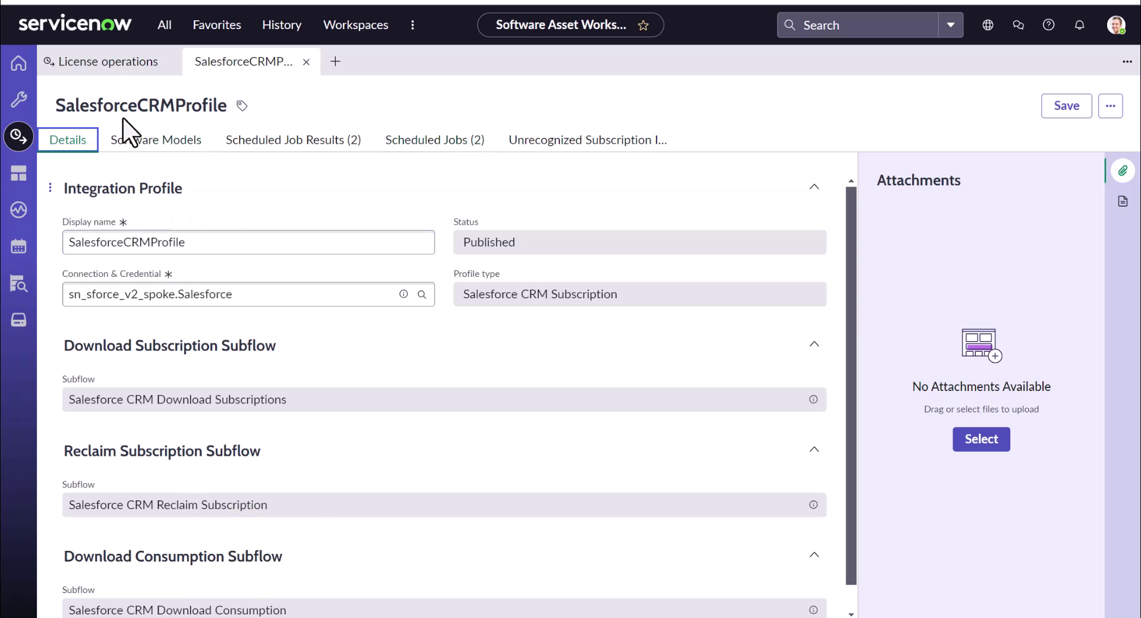
{"action": "left_click", "coordinate": [454, 142]}
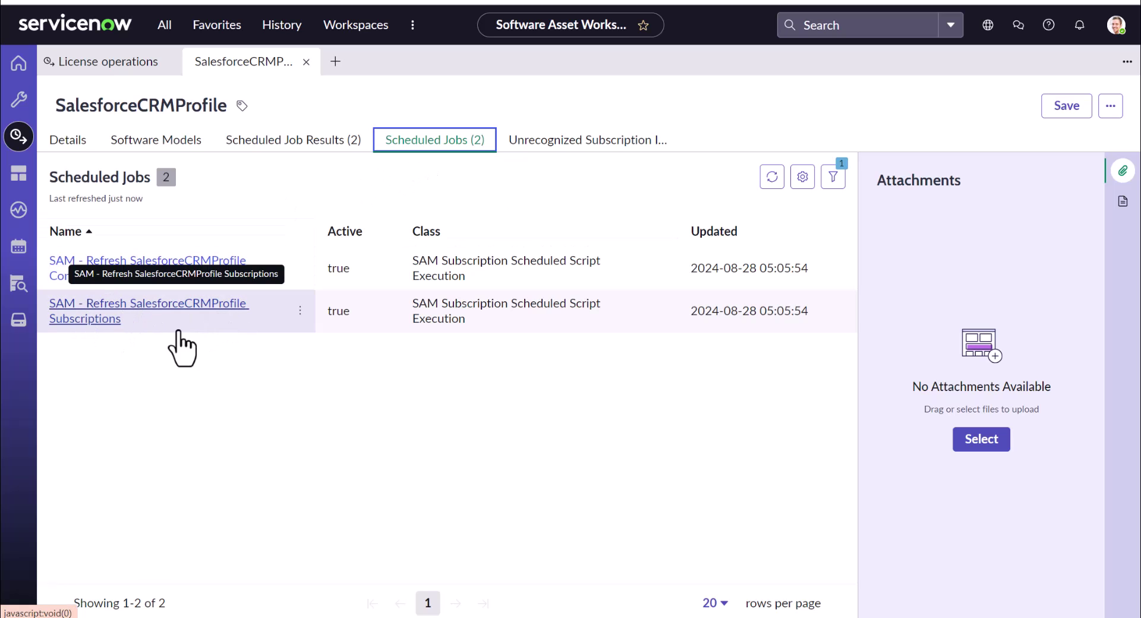
{"action": "left_click", "coordinate": [336, 149]}
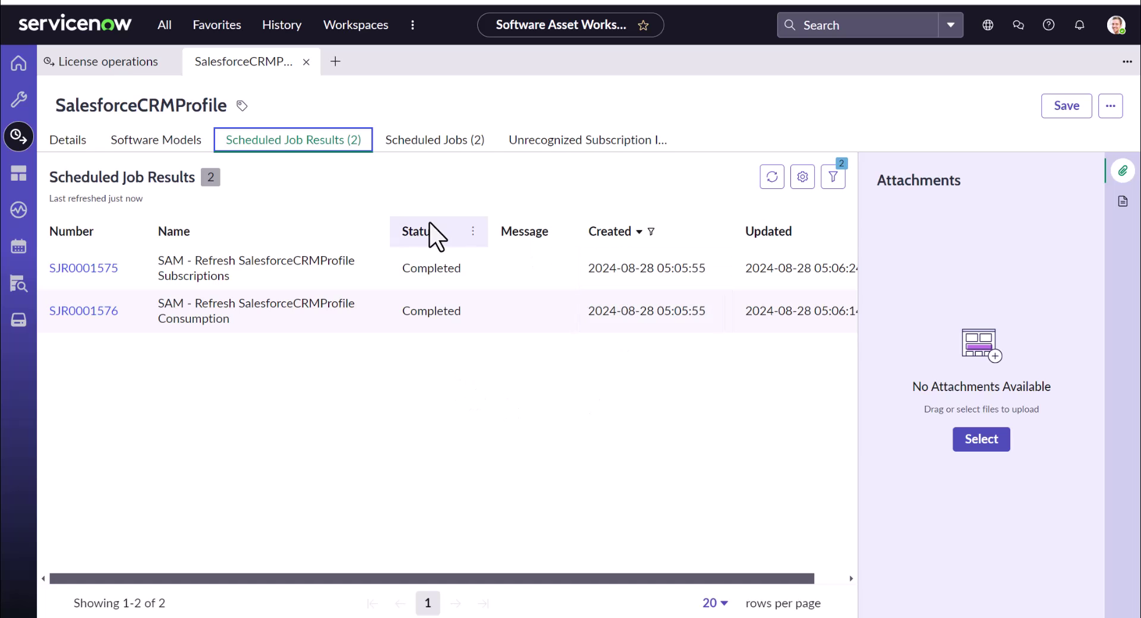
- Look through the software models list of SalesforceCRMProfile down to its end
{"action": "left_click", "coordinate": [175, 146]}
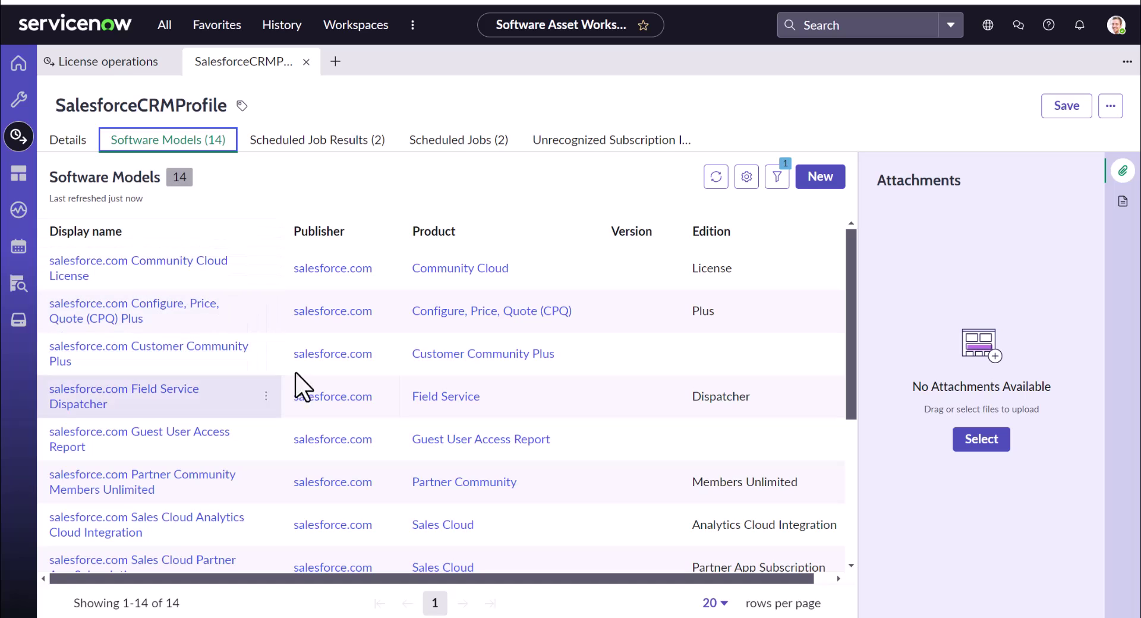
{"action": "mouse_move", "coordinate": [259, 274]}
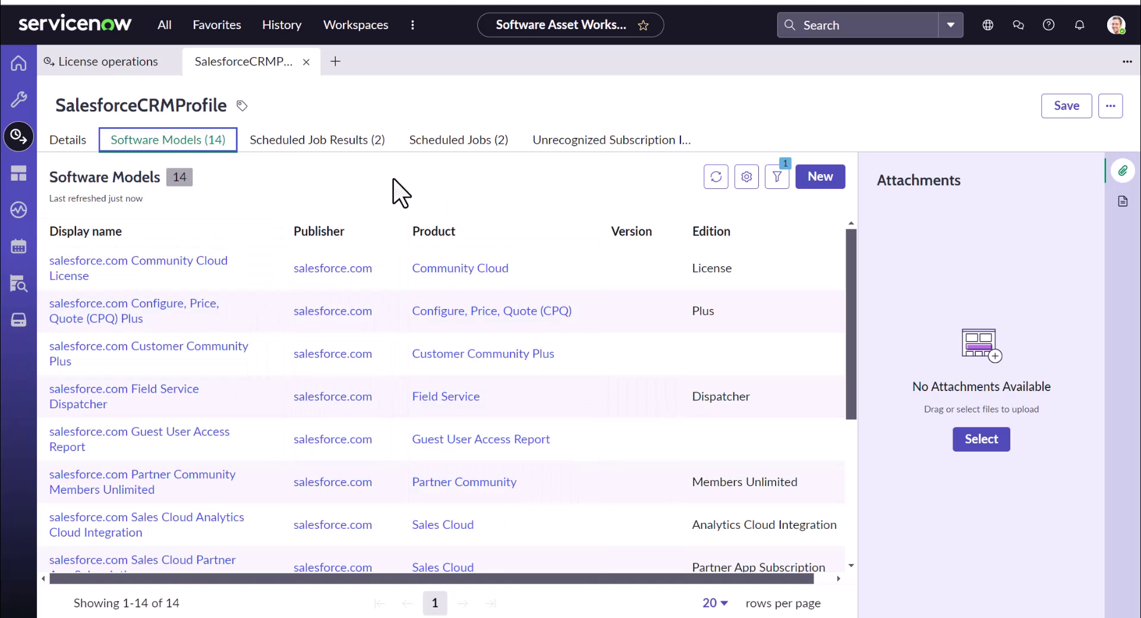
{"action": "scroll", "coordinate": [279, 392], "scroll_direction": "down", "scroll_amount": 5}
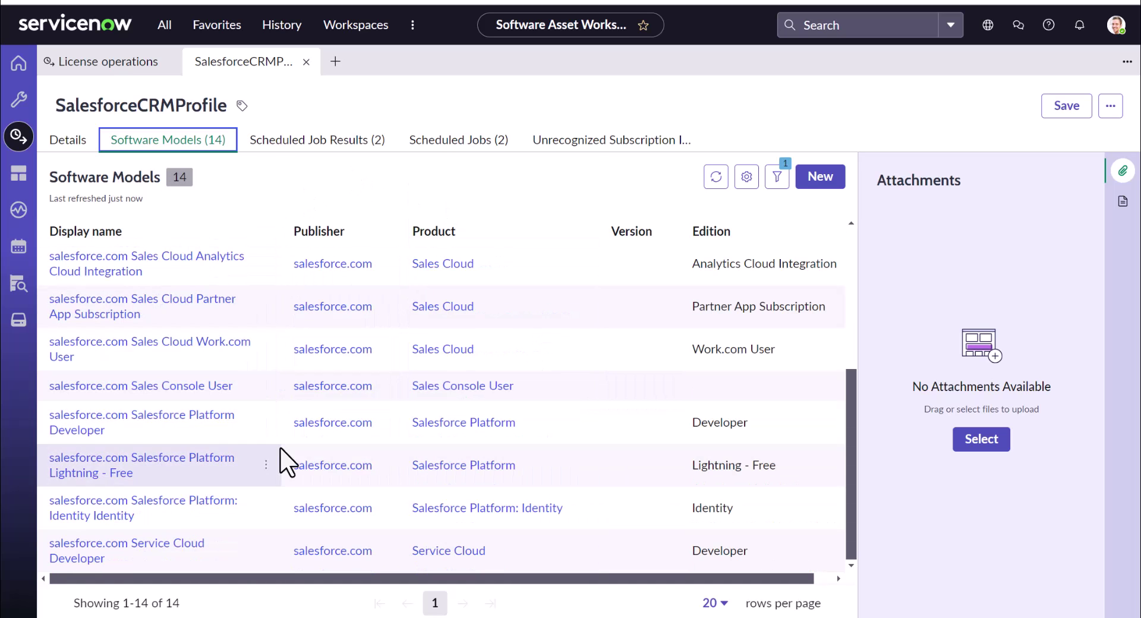
- Return to License operations, open the User subscription list and group its records by Subscription profile
{"action": "left_click", "coordinate": [26, 144]}
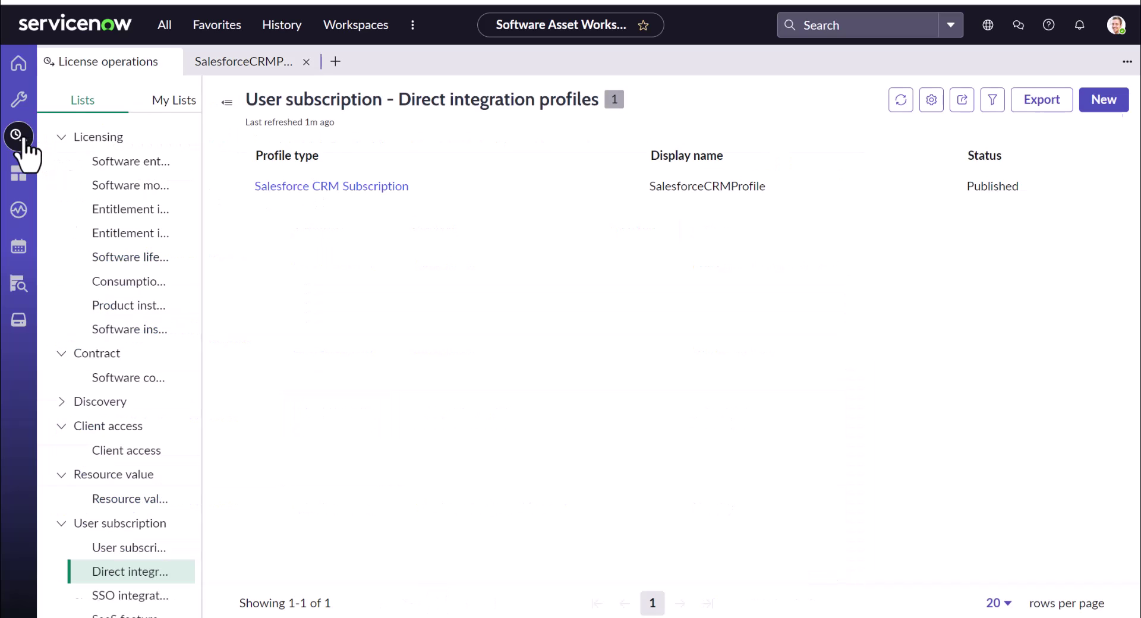
{"action": "left_click", "coordinate": [134, 545]}
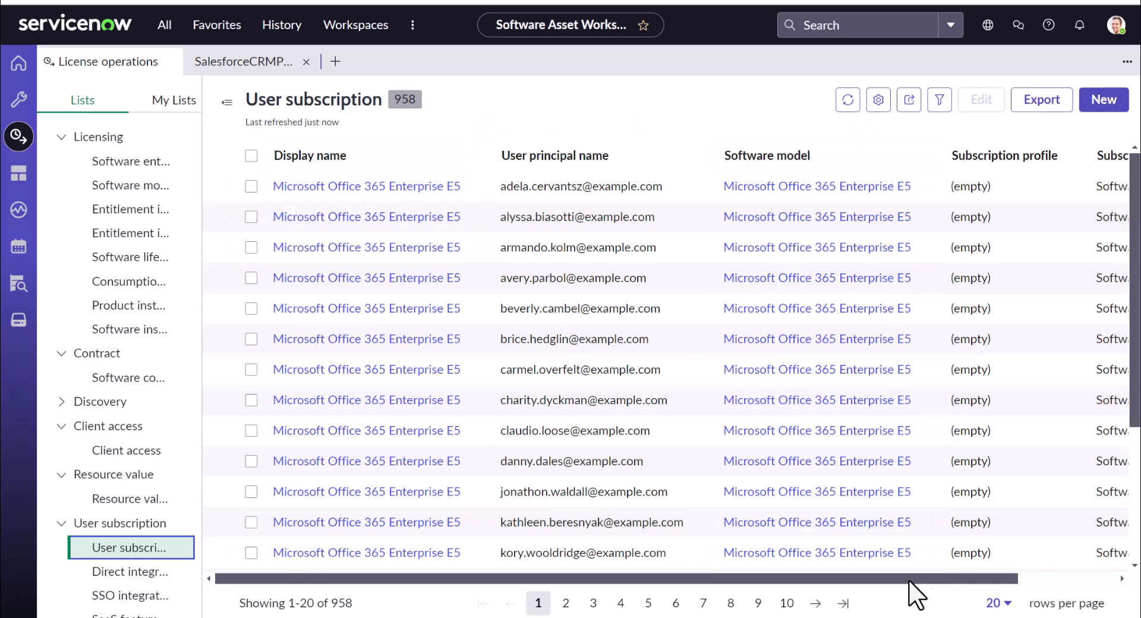
{"action": "left_click_drag", "start_coordinate": [908, 580], "coordinate": [1038, 578]}
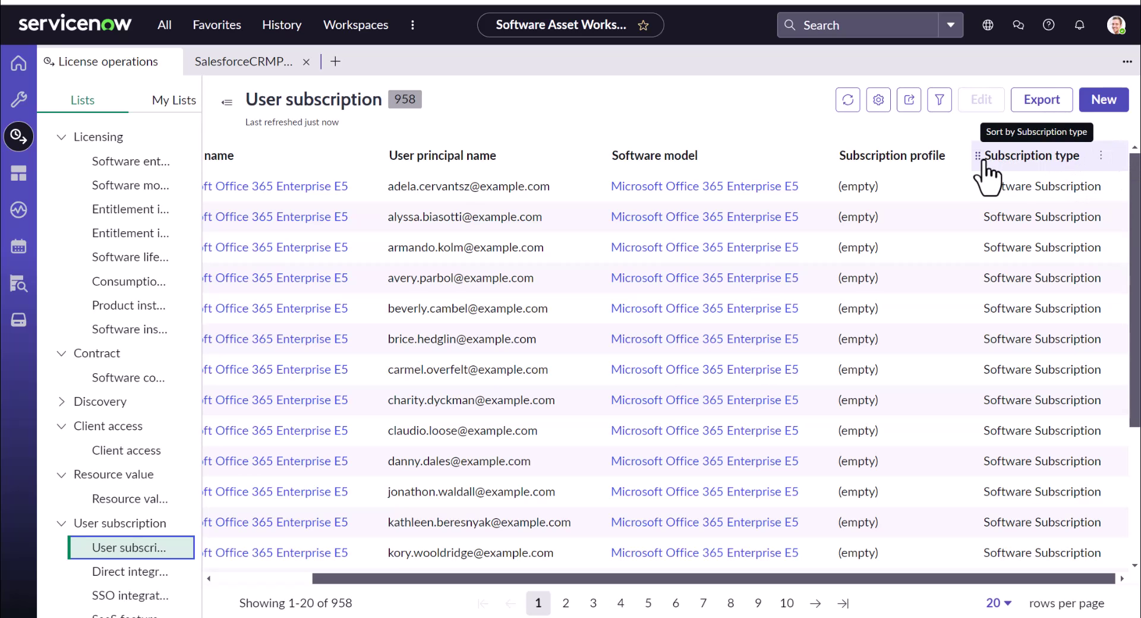
{"action": "left_click", "coordinate": [957, 156]}
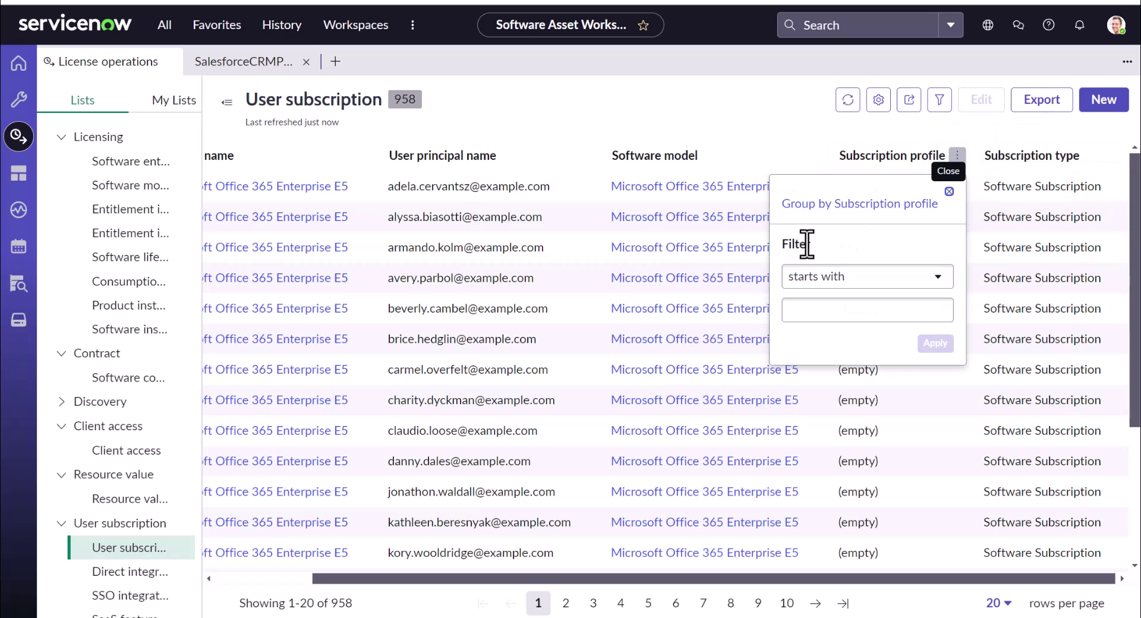
{"action": "left_click", "coordinate": [823, 204]}
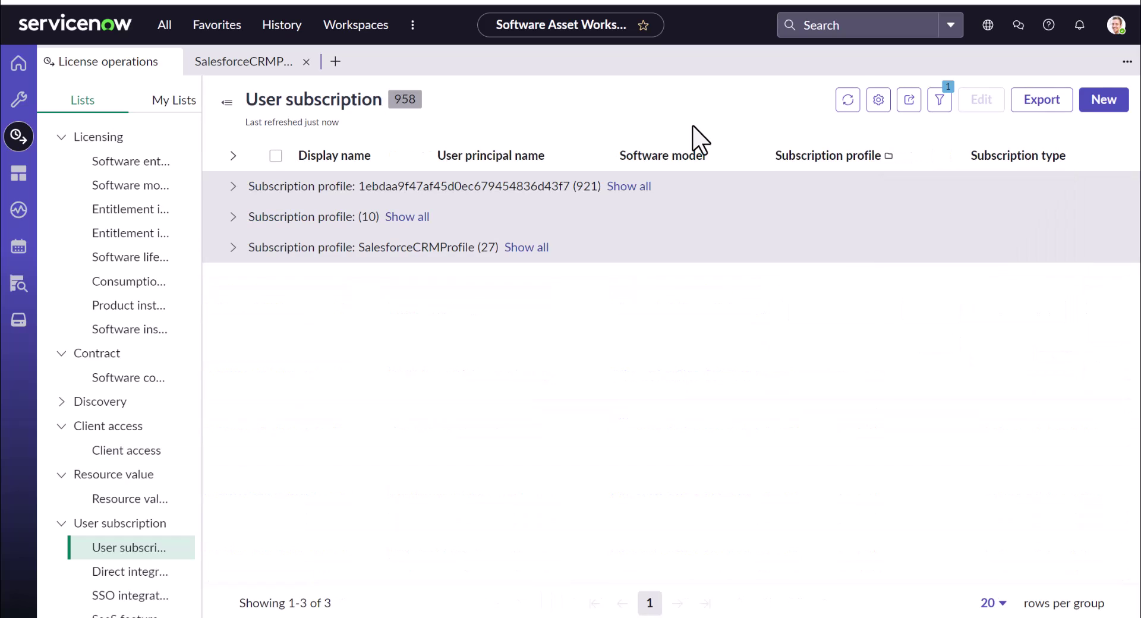
- Expand the SalesforceCRMProfile group and examine its user subscriptions, including their software models and subscription profile
{"action": "left_click", "coordinate": [234, 249]}
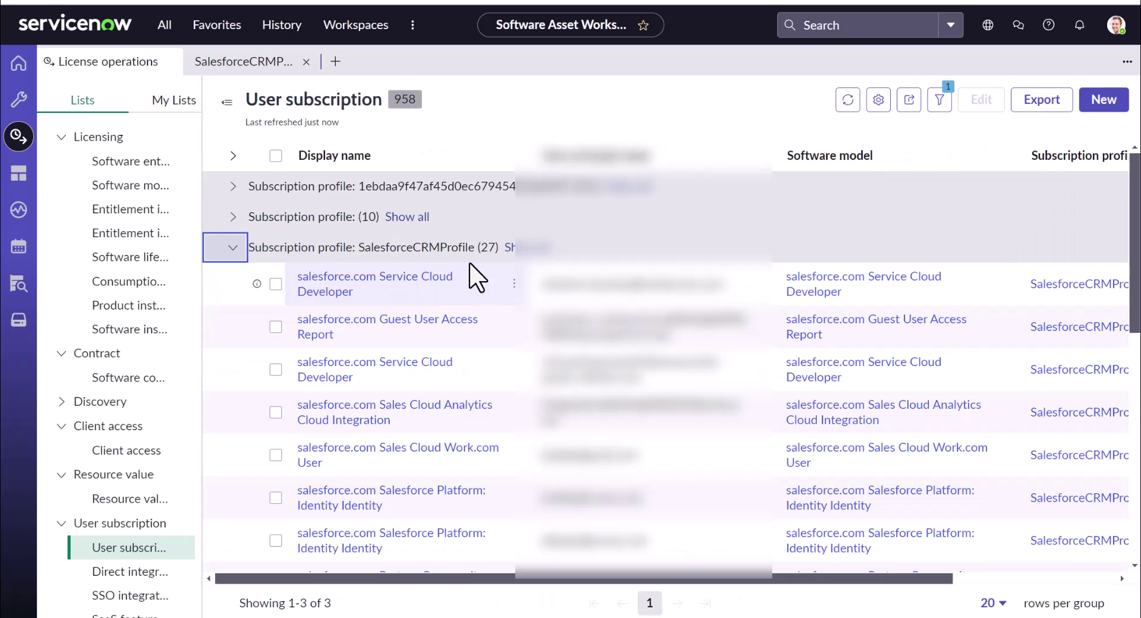
{"action": "scroll", "coordinate": [716, 354], "scroll_direction": "down", "scroll_amount": 10}
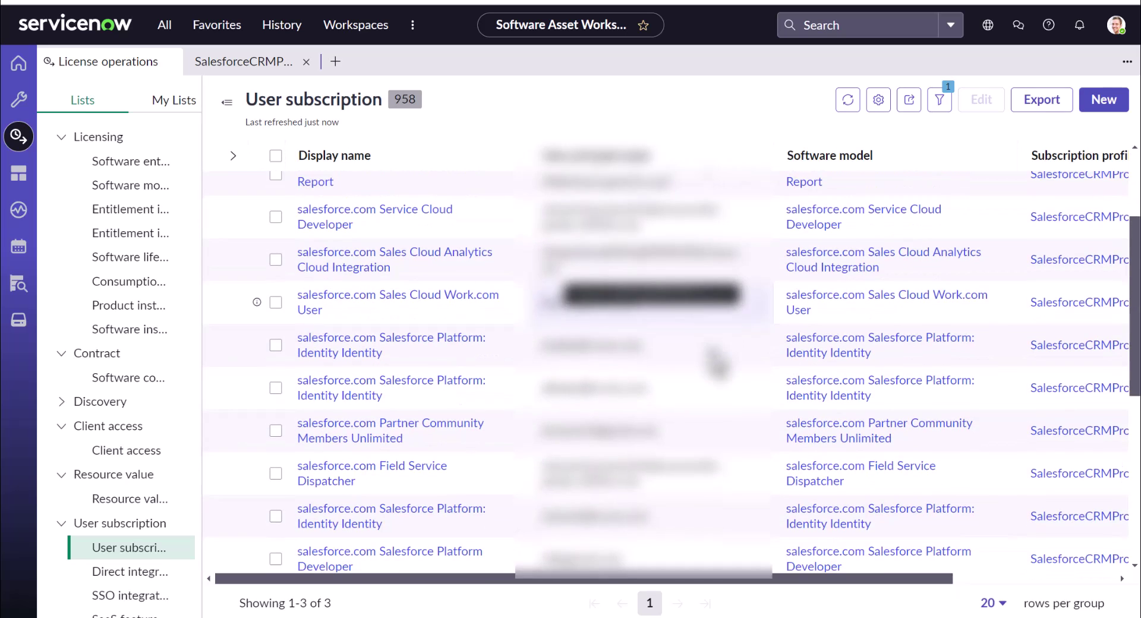
{"action": "scroll", "coordinate": [716, 366], "scroll_direction": "down", "scroll_amount": 2}
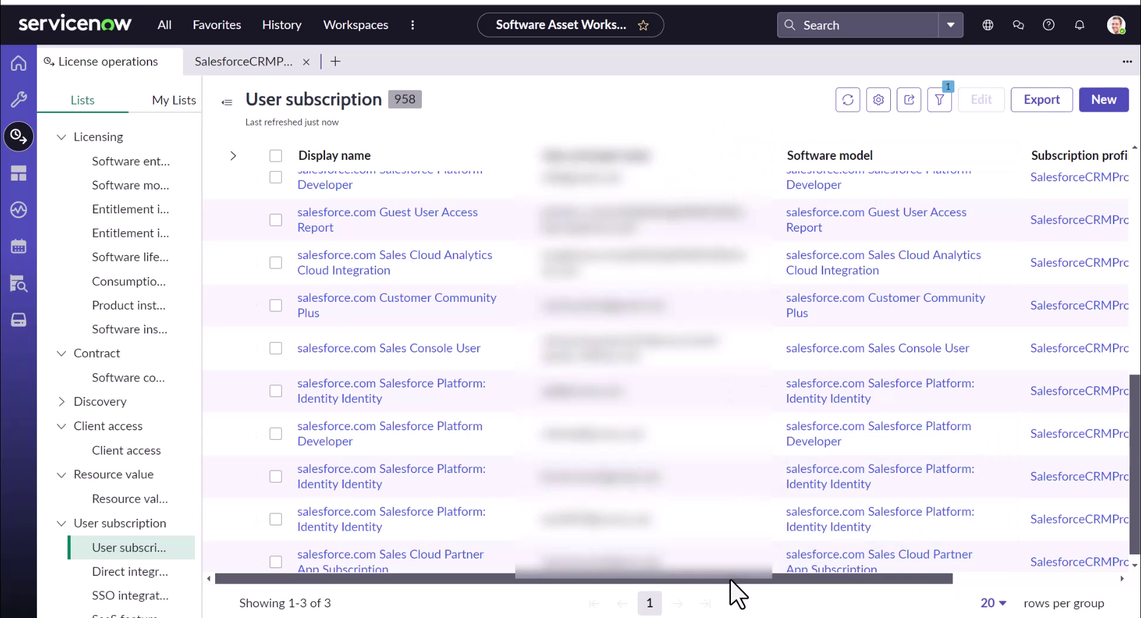
{"action": "left_click_drag", "start_coordinate": [730, 578], "coordinate": [766, 609]}
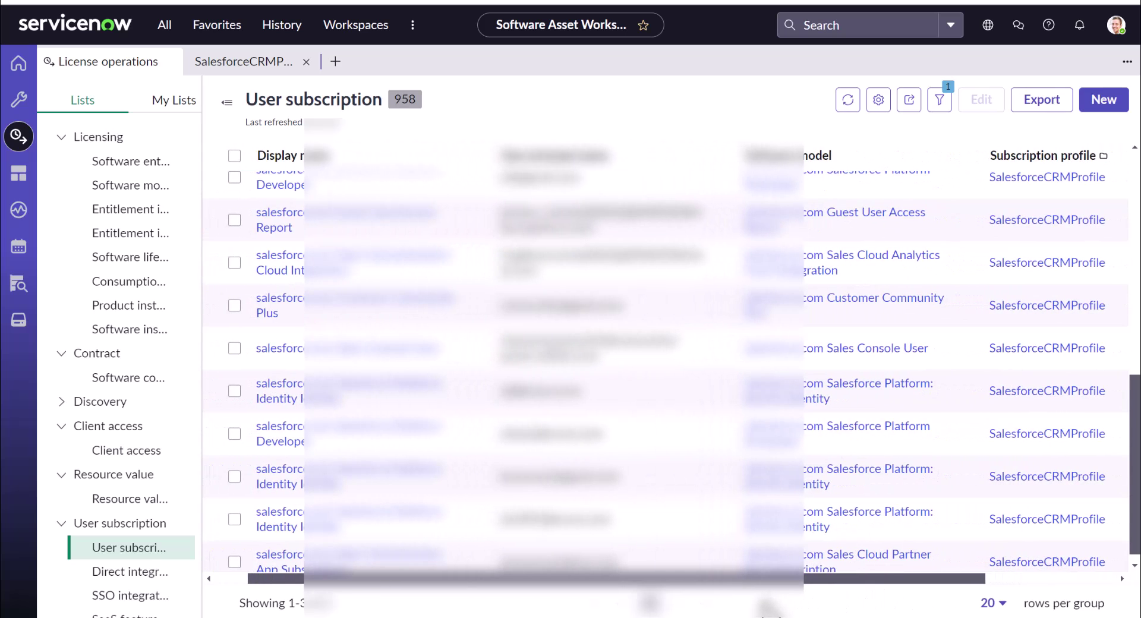